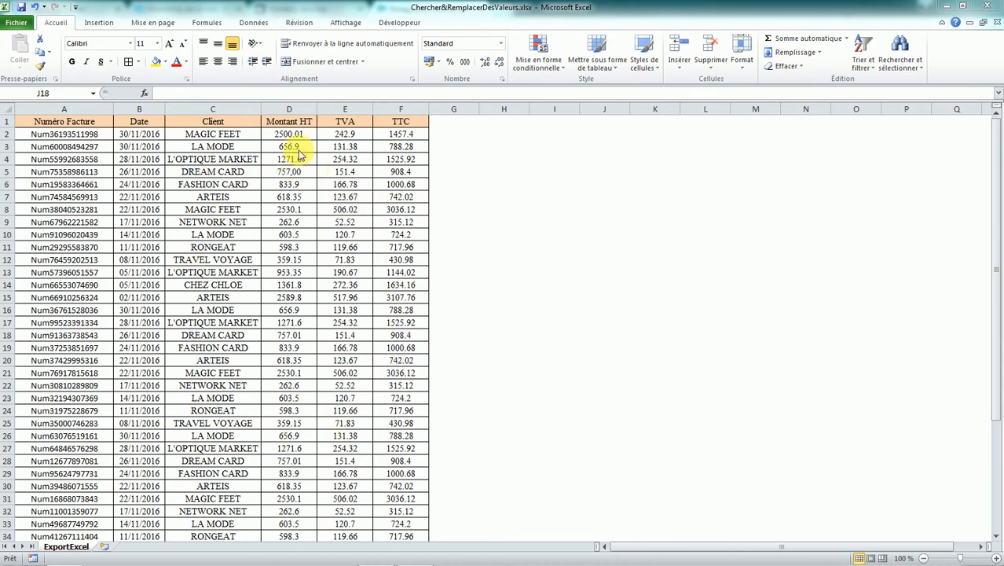
- Try to total the Montant HT amounts by entering =SOMME(D2:D44) in cell D45
scroll(361, 164, down, 6)
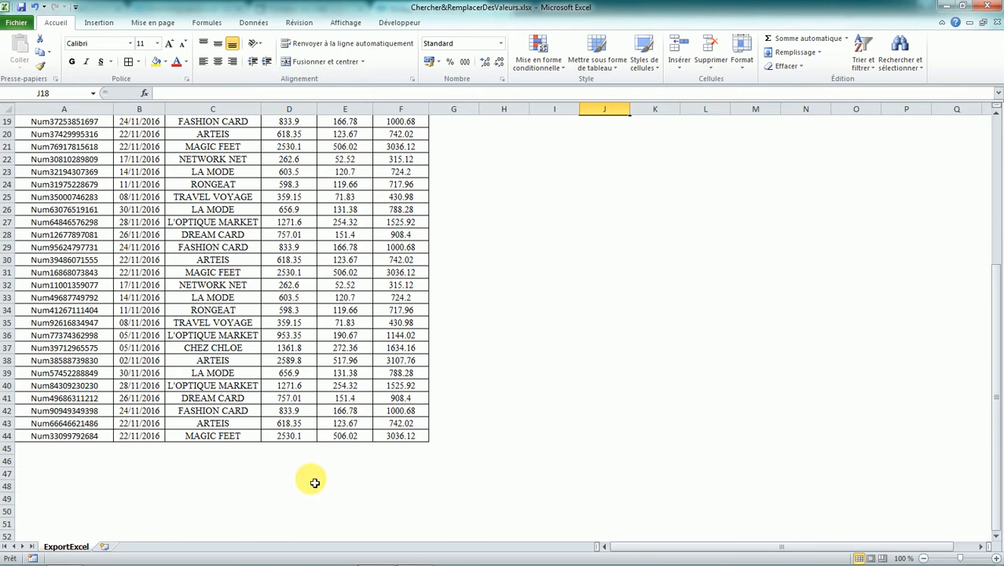
click(307, 448)
text(=)
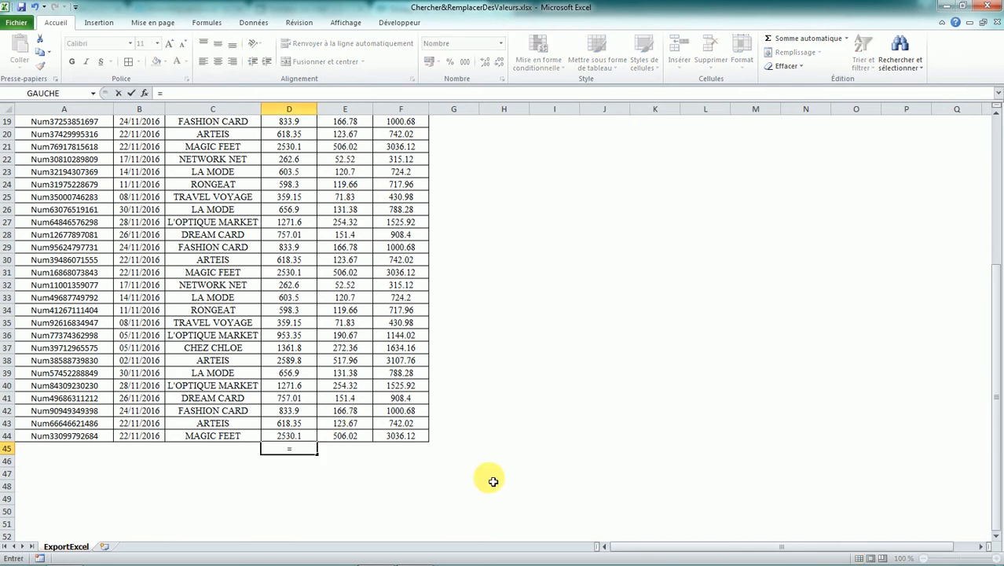
key(Caps_Lock)
text(SOMME)
key(Caps_Lock)
text(()
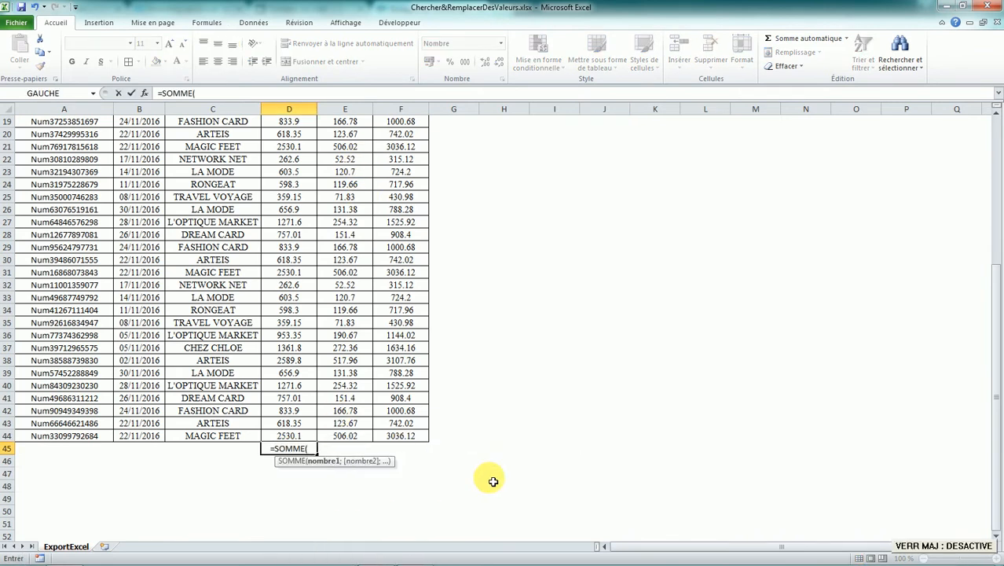
drag(310, 437, 298, 137)
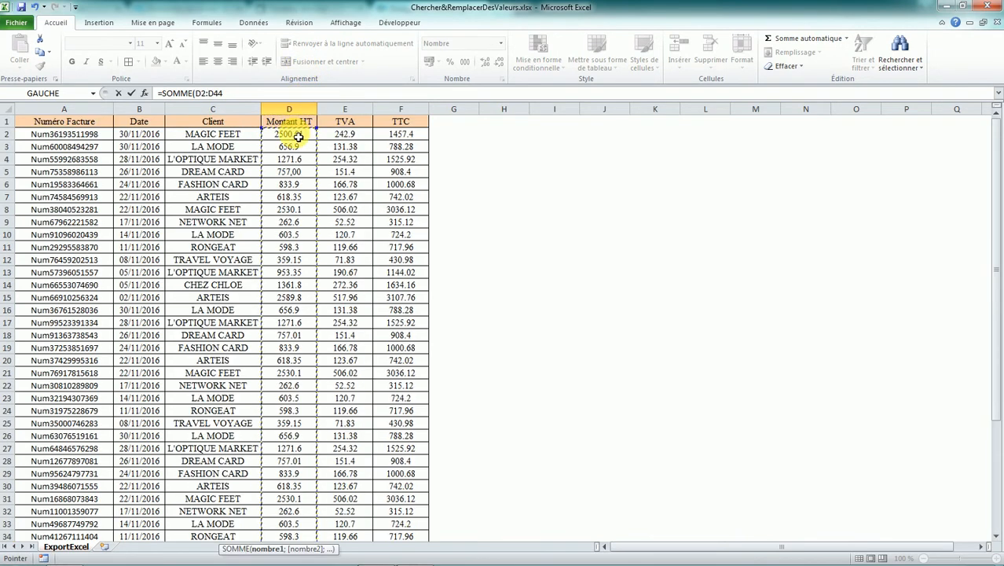
text())
key(Return)
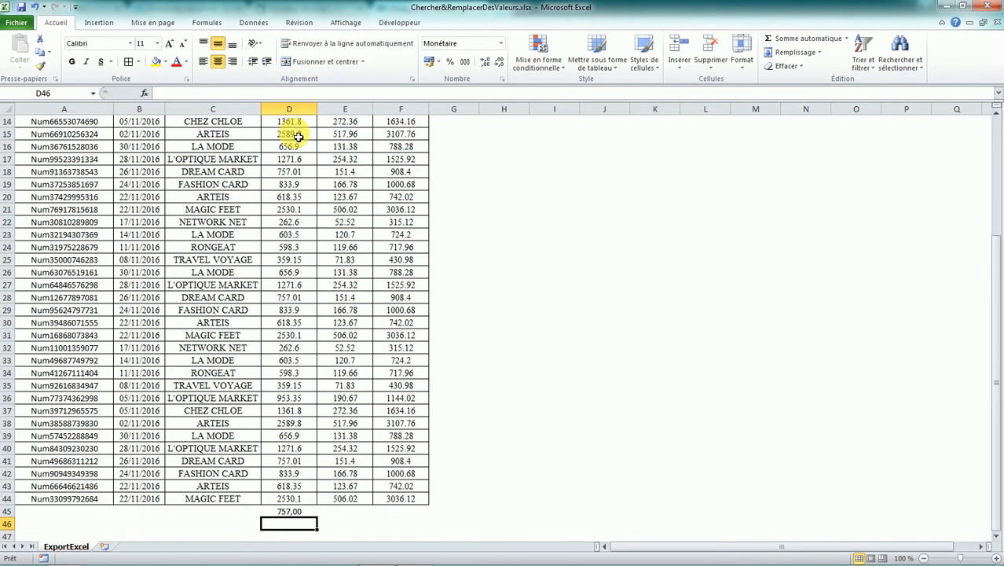
- Compare the Montant HT value in D5 with the column total, and clear the total formula from D45
scroll(329, 290, up, 1)
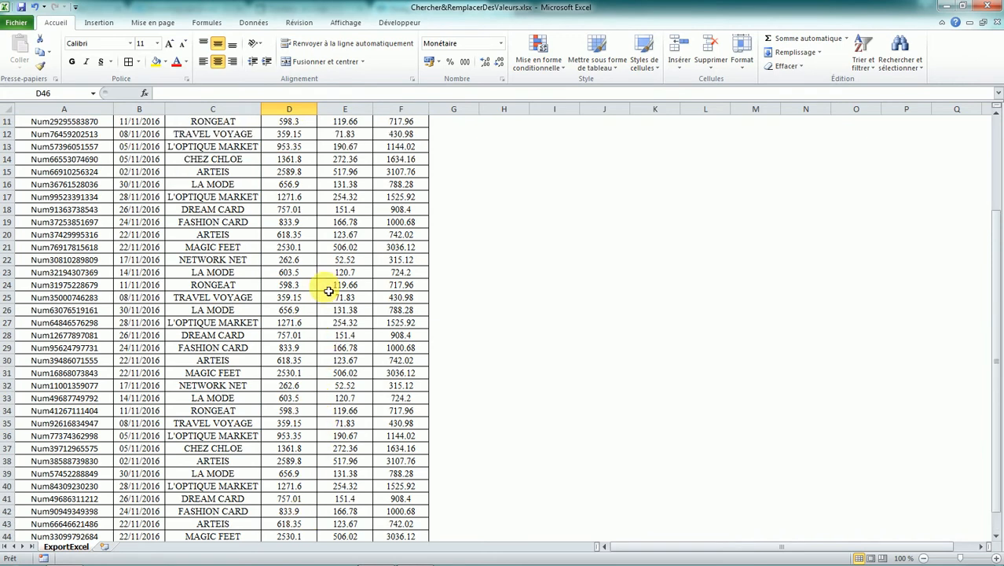
scroll(328, 291, up, 3)
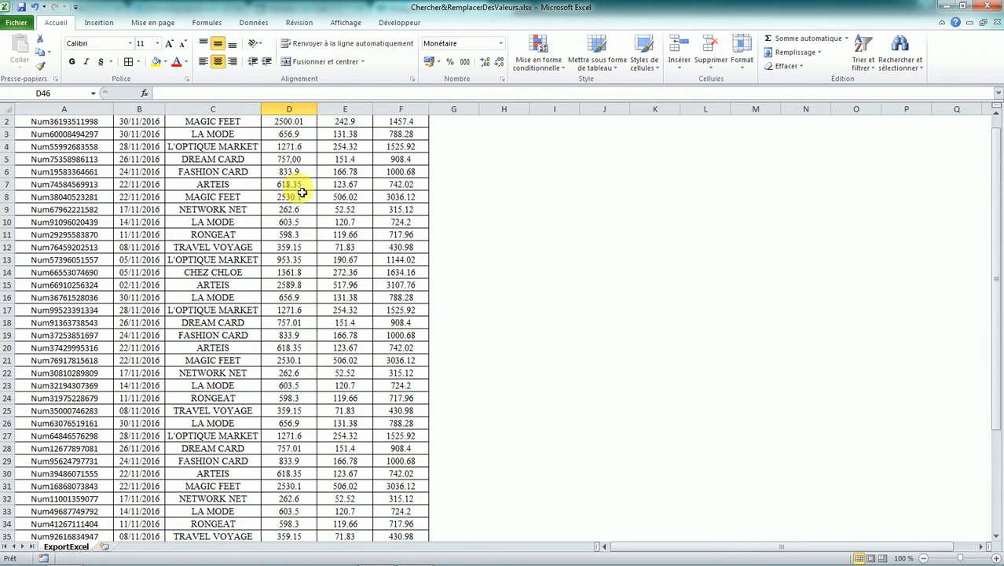
click(284, 160)
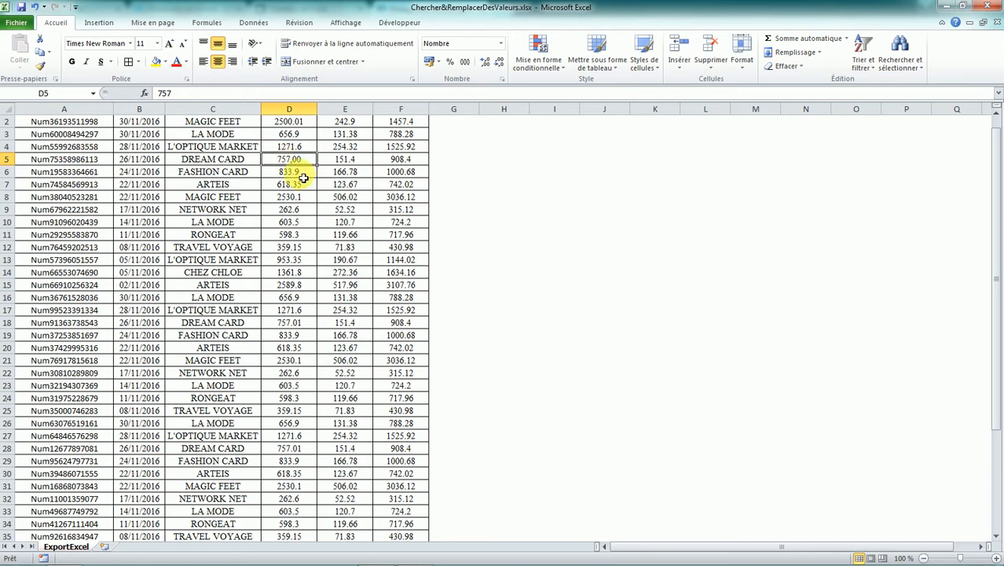
scroll(301, 171, up, 1)
scroll(300, 181, down, 6)
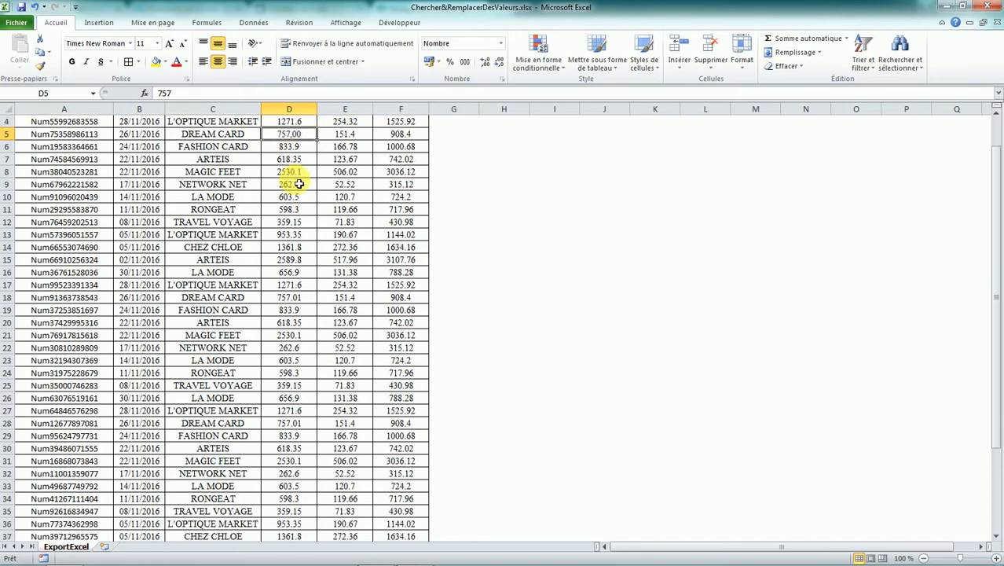
scroll(291, 306, down, 1)
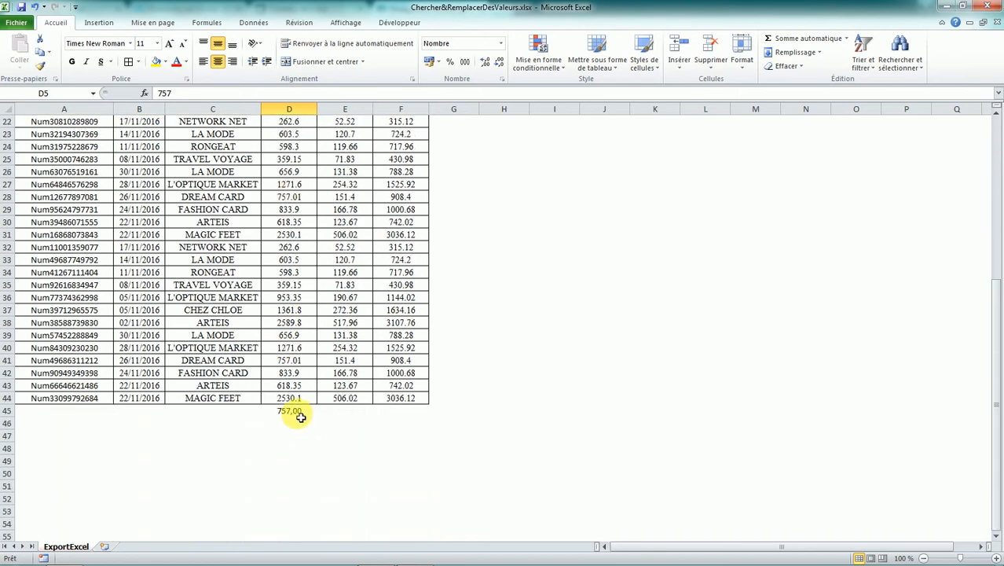
click(296, 413)
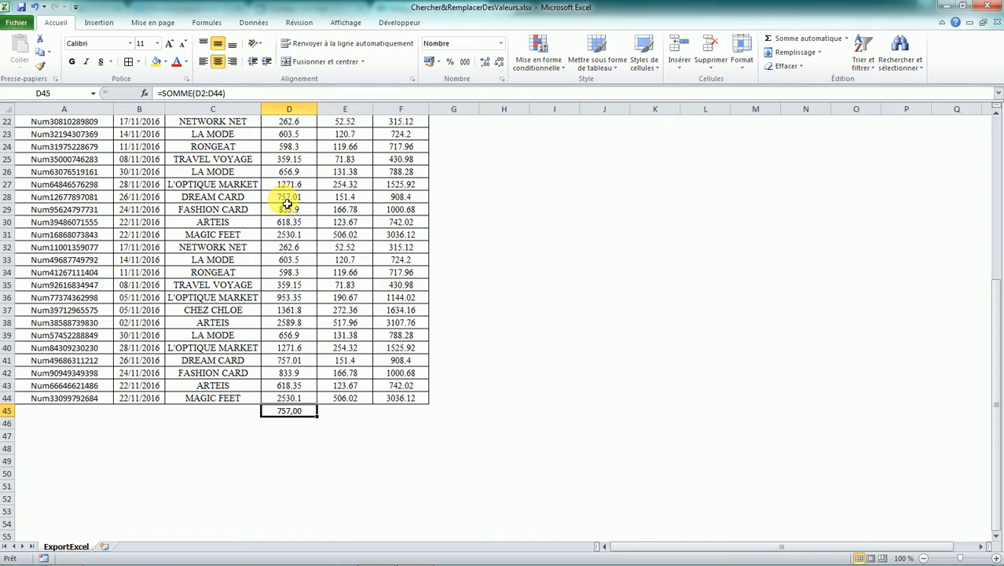
key(Return)
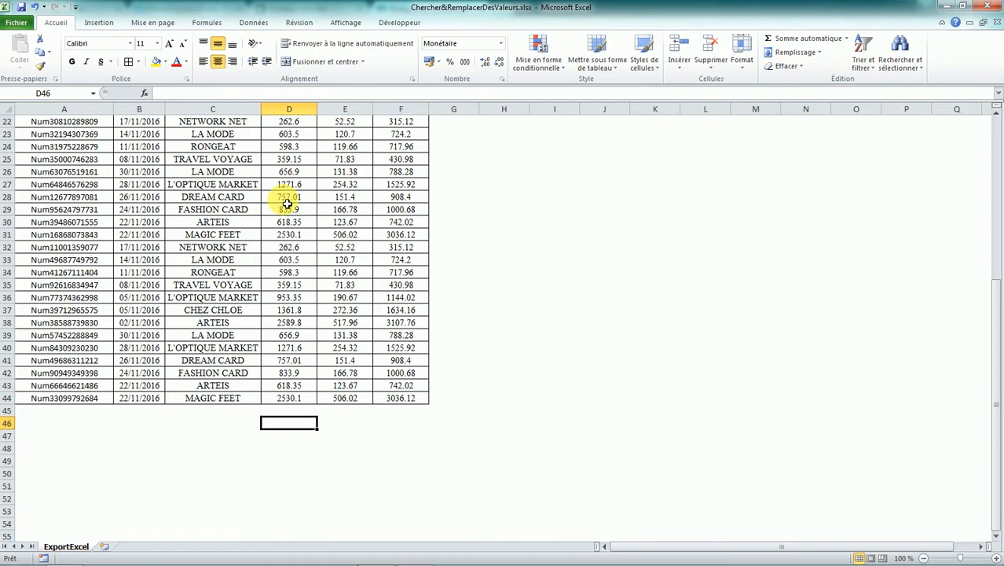
- Replace the period with a comma one cell at a time in D2, E2, F2 and D3
scroll(448, 244, up, 7)
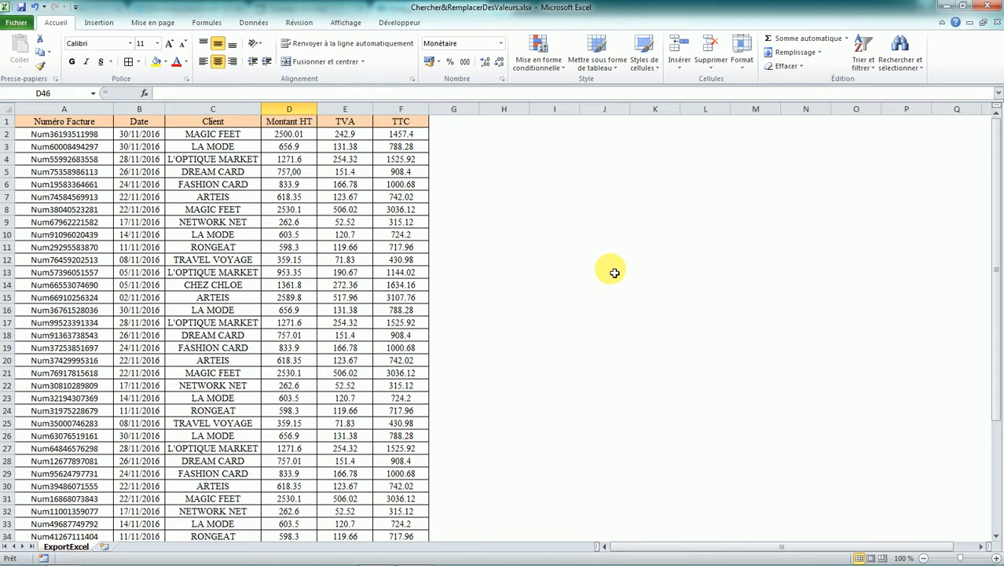
key(ctrl+h)
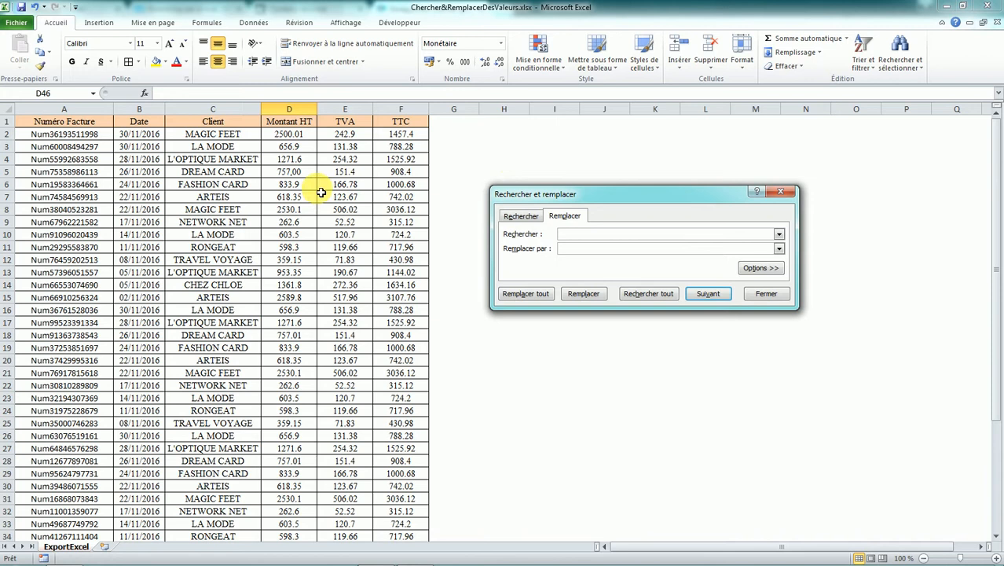
key(Caps_Lock)
click(571, 249)
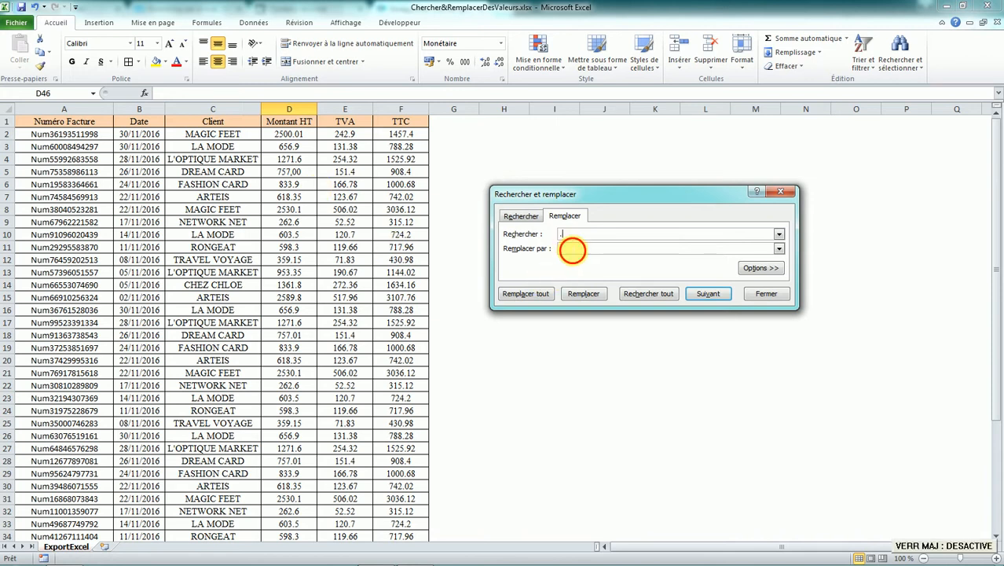
text(,)
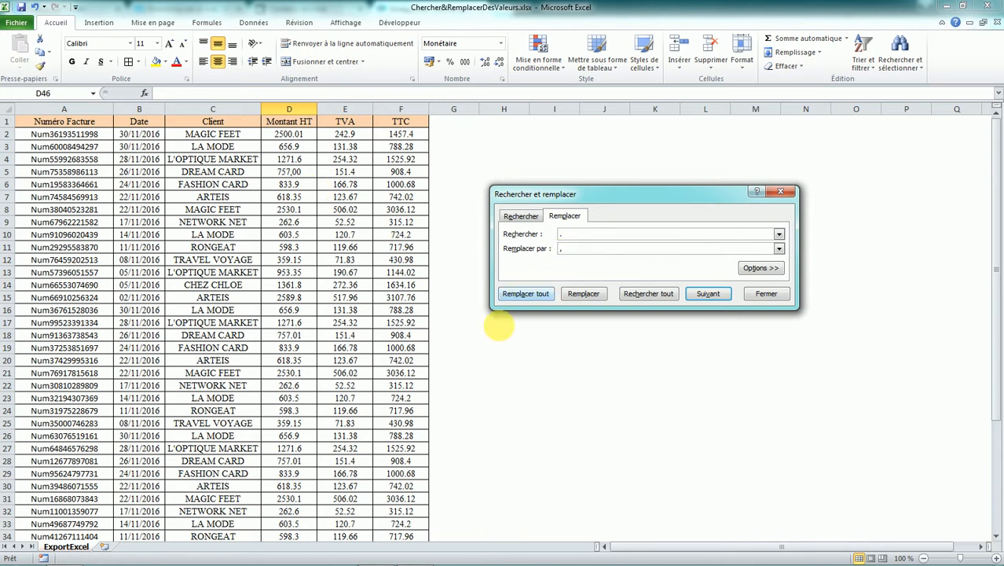
click(295, 137)
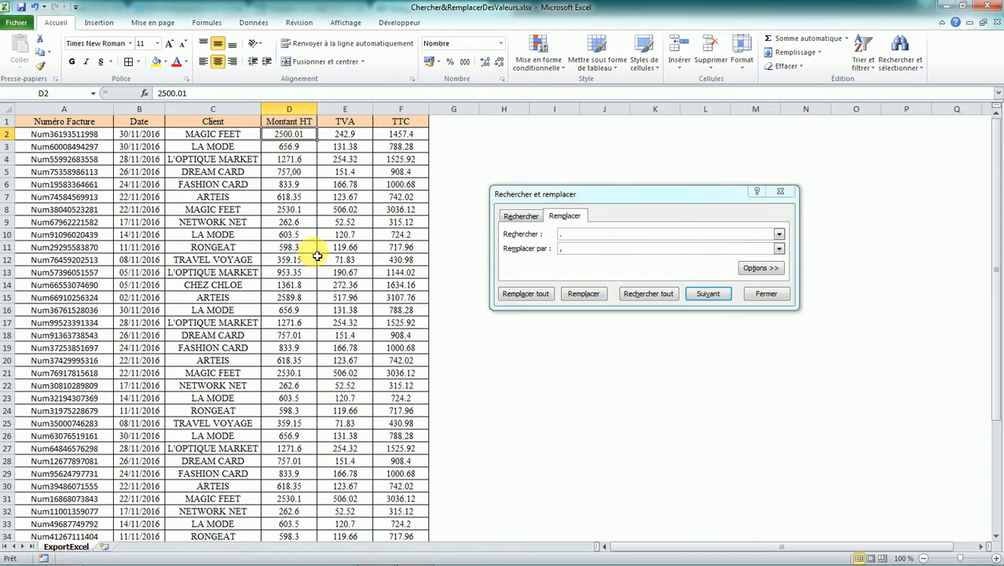
click(582, 294)
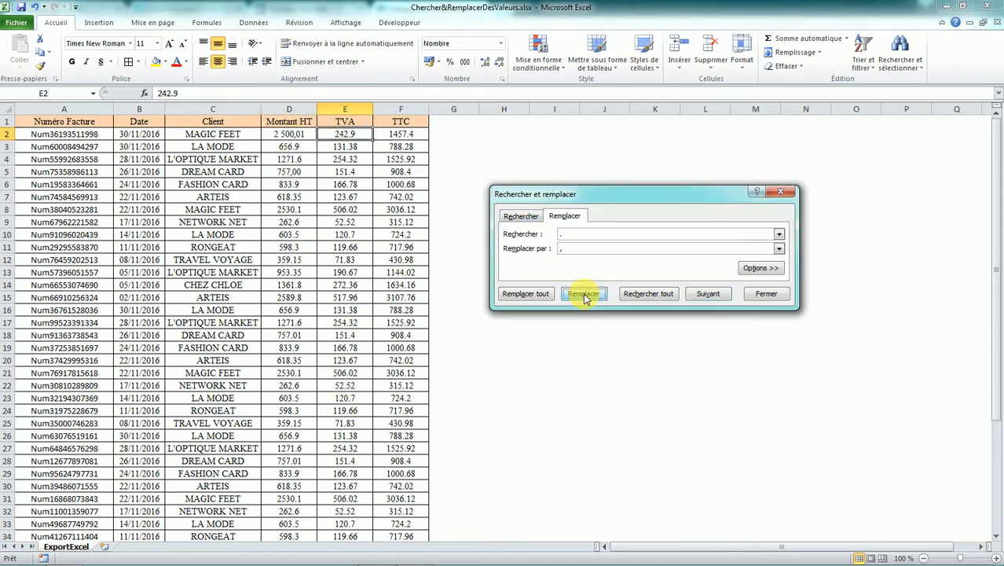
click(582, 295)
click(583, 294)
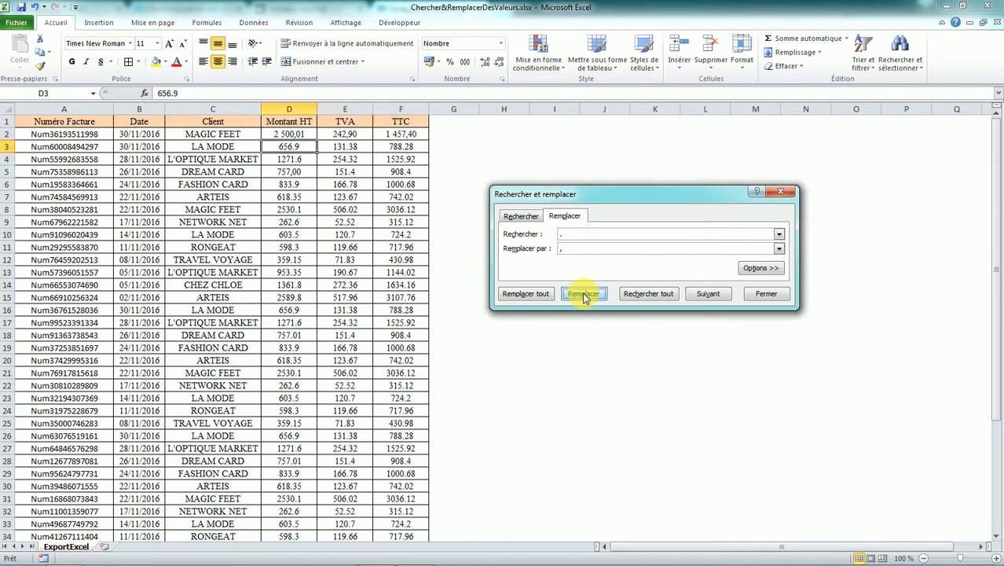
click(583, 295)
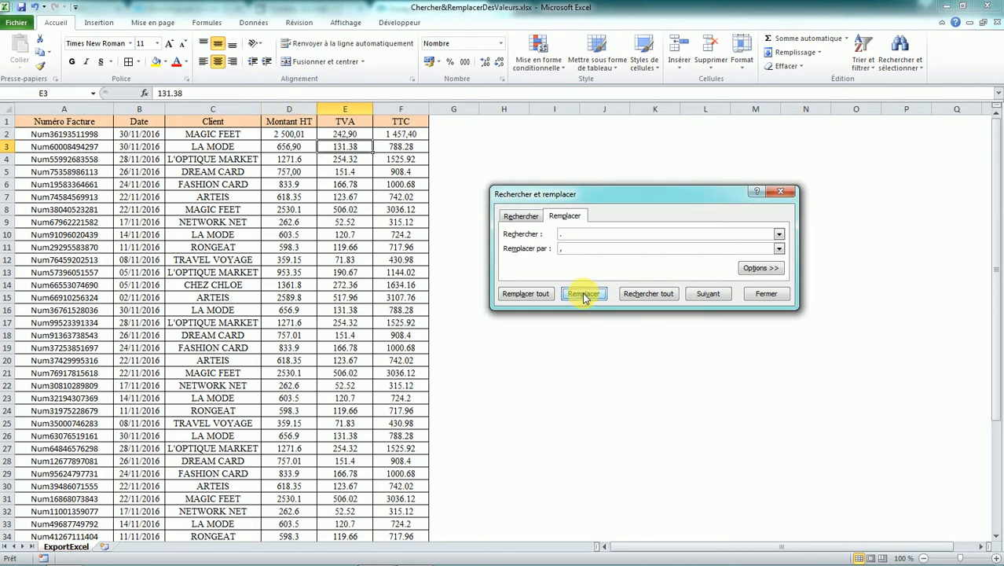
- Replace all remaining periods in the sheet with commas and close the find-and-replace dialog
click(529, 295)
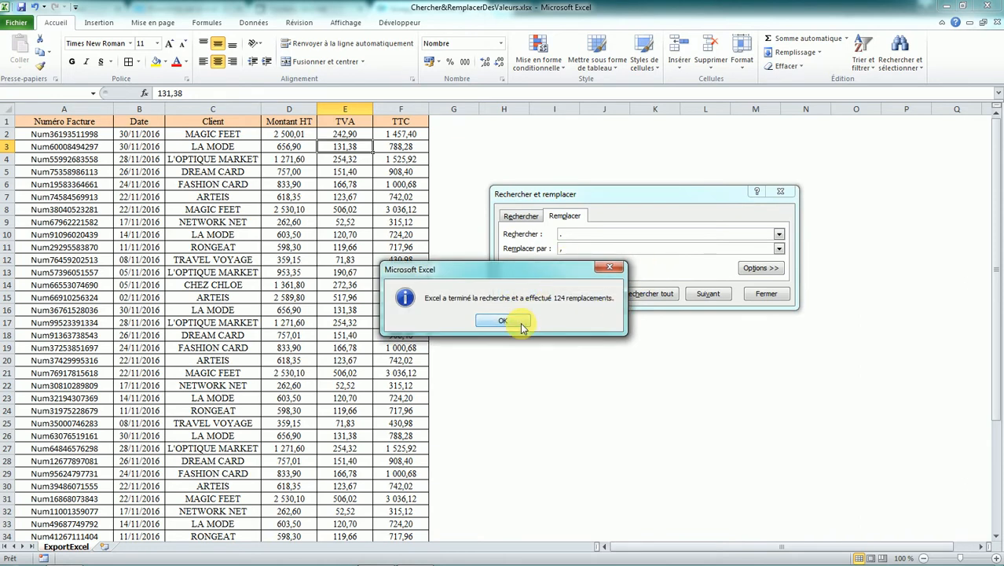
click(506, 320)
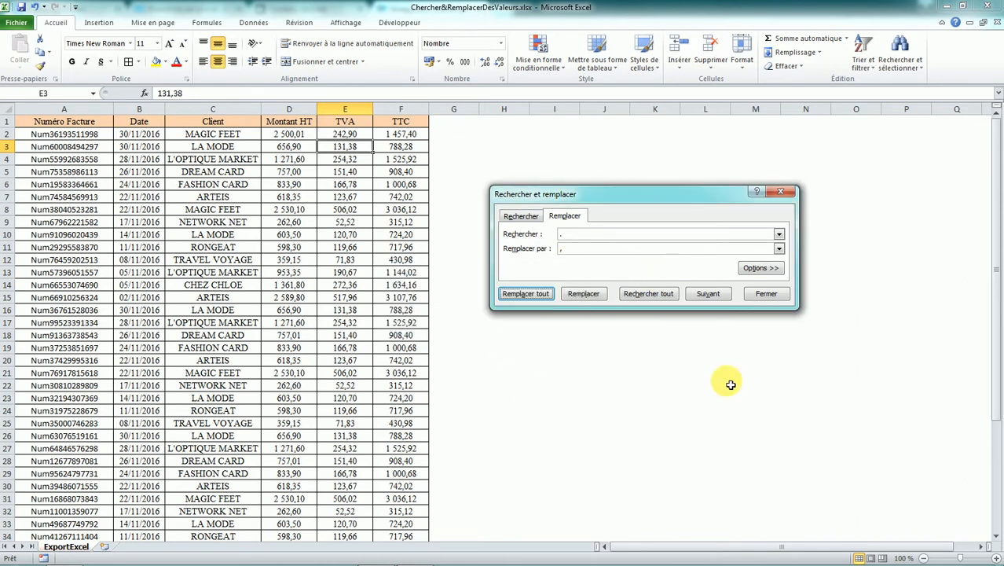
click(766, 295)
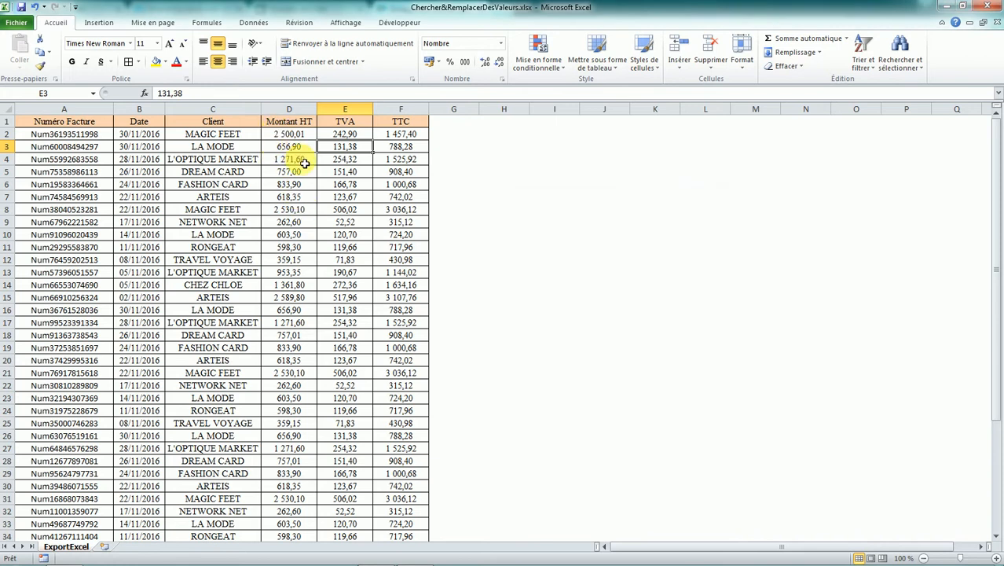
- Enter =SOMME(D2:D44) in cell D45 to total the converted Montant HT amounts
scroll(298, 169, down, 7)
click(298, 413)
text(=)
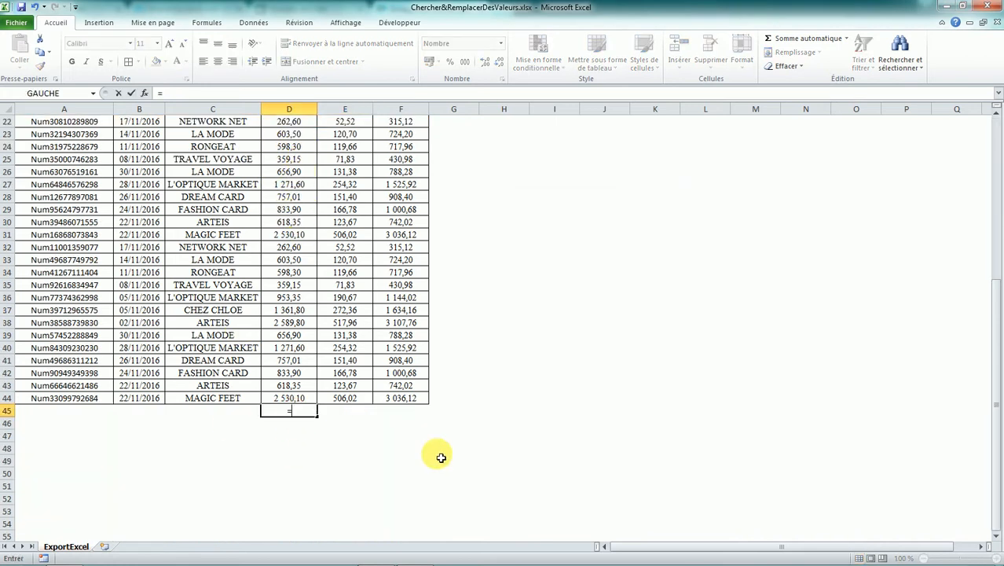
key(Caps_Lock)
text(S)
key(Caps_Lock)
text(omme)
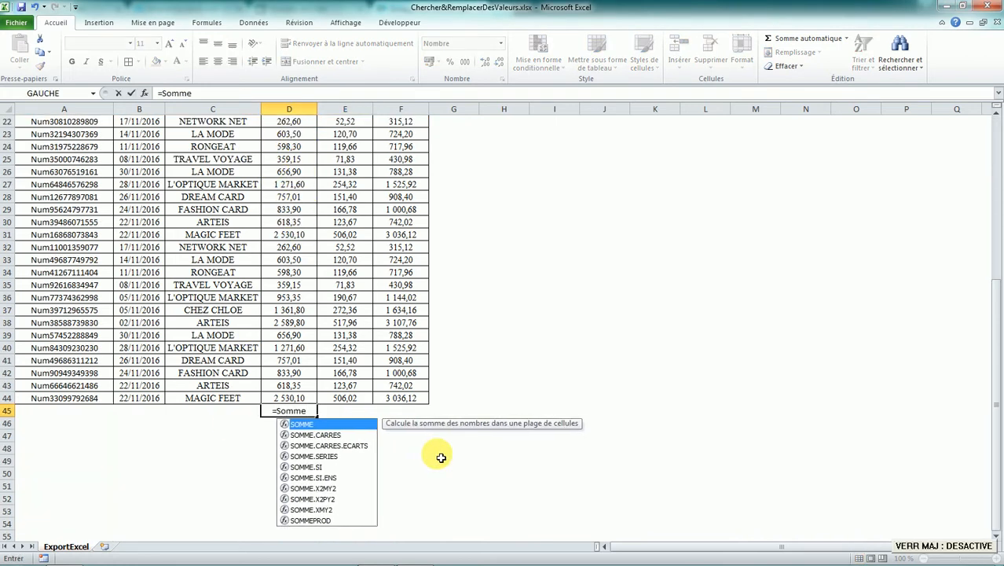
text(()
drag(289, 397, 292, 134)
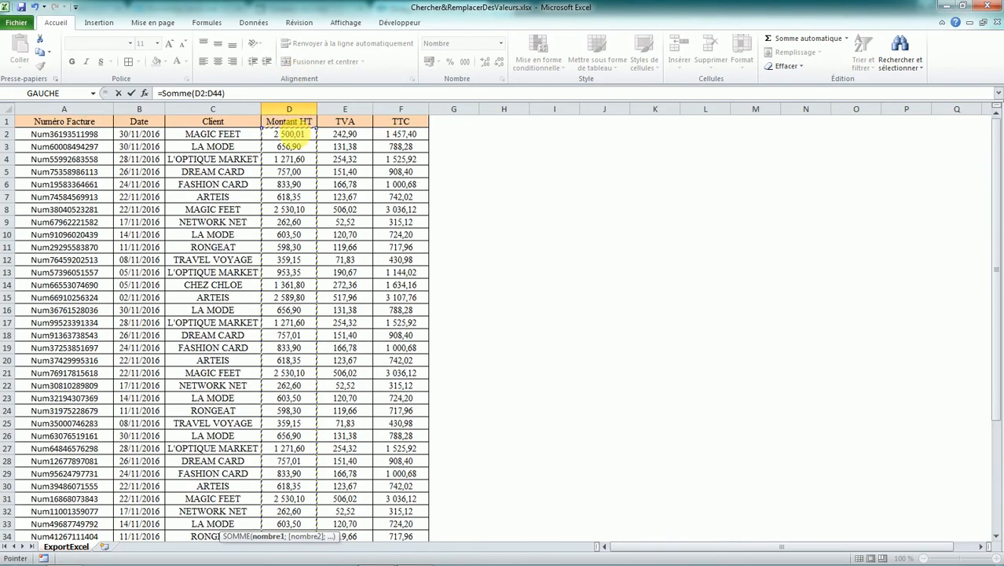
key(Return)
scroll(323, 393, up, 5)
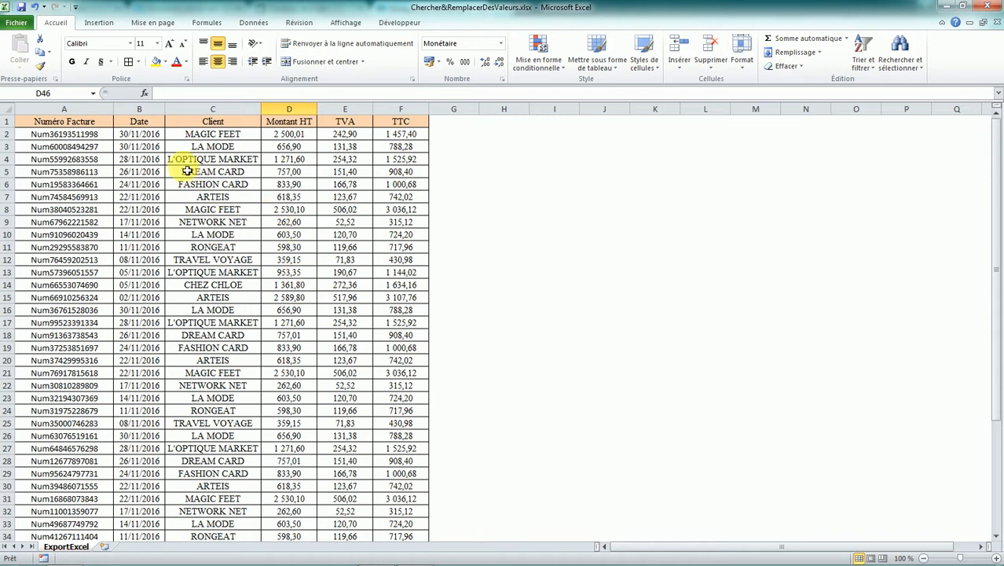
click(197, 135)
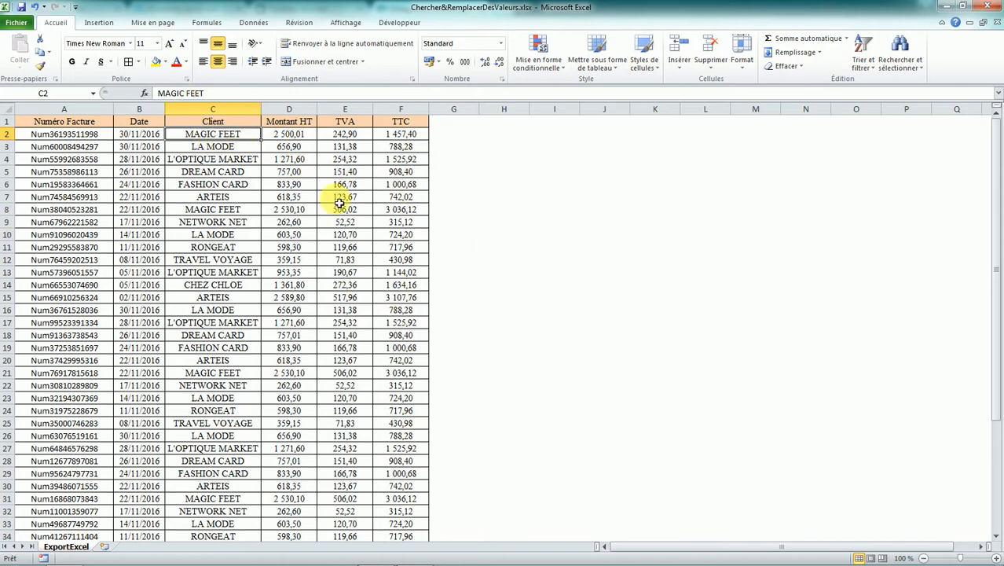
scroll(306, 471, down, 2)
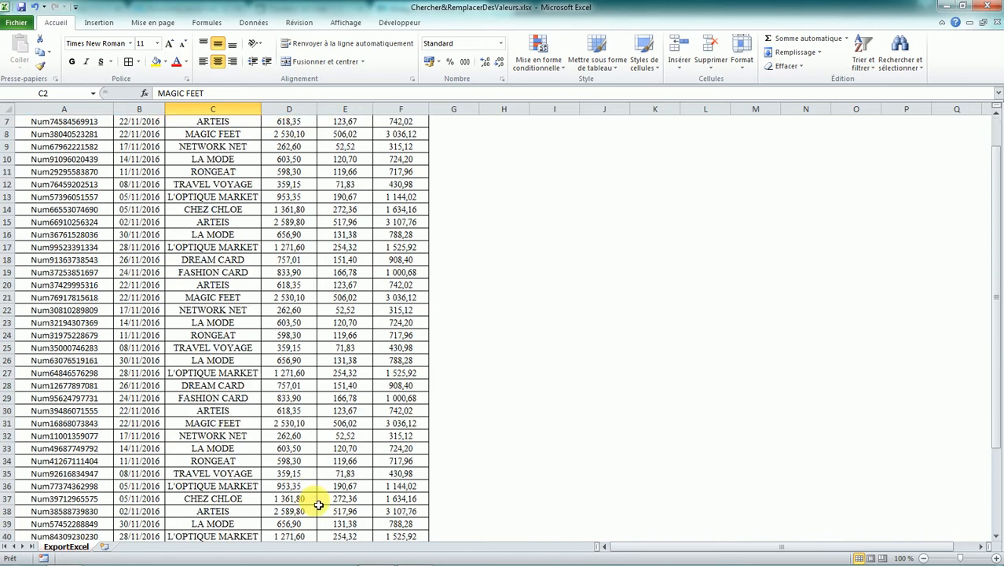
scroll(283, 467, down, 3)
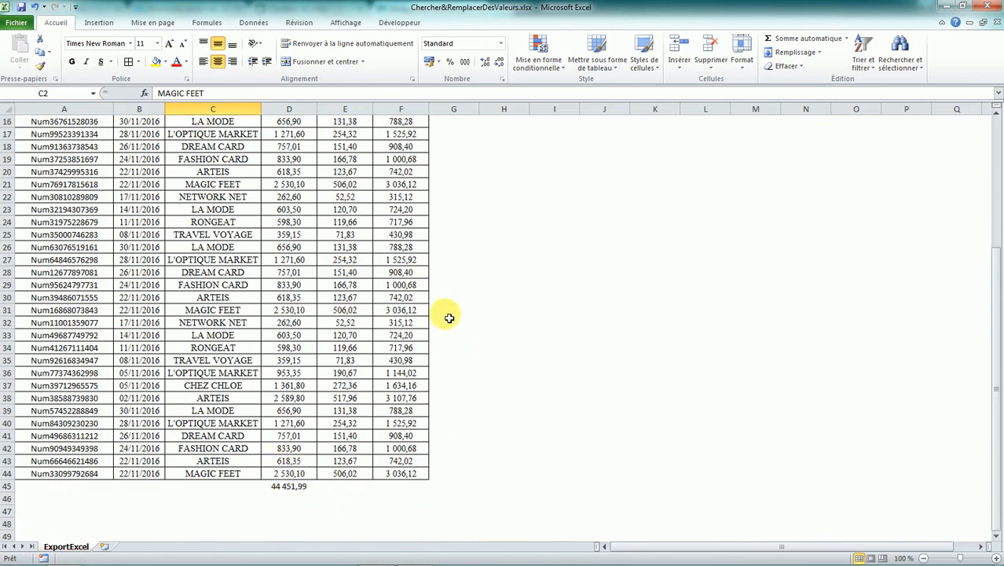
scroll(444, 313, up, 5)
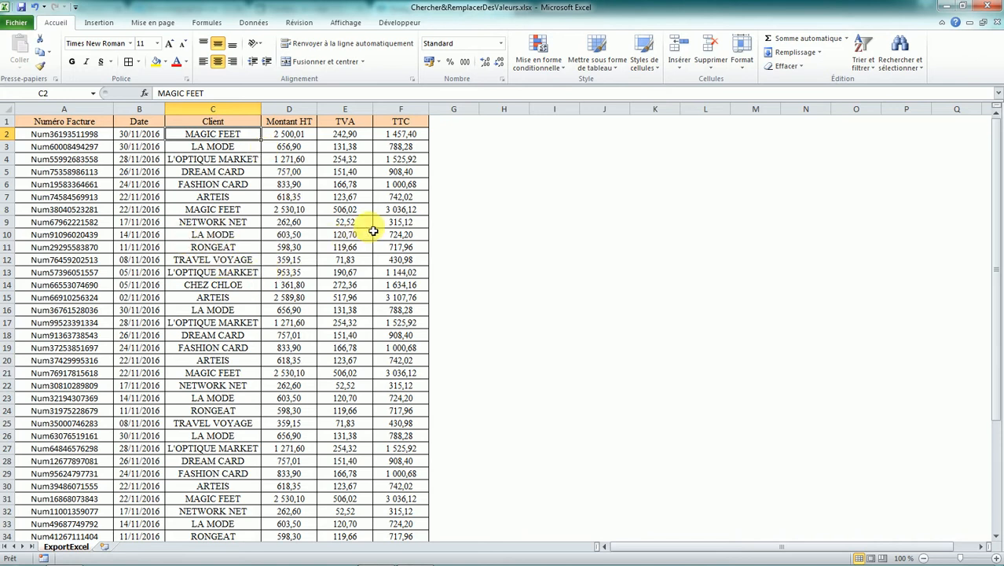
- Try removing the "Num" prefix by hand from the invoice number in A2, and undo that edit
click(47, 133)
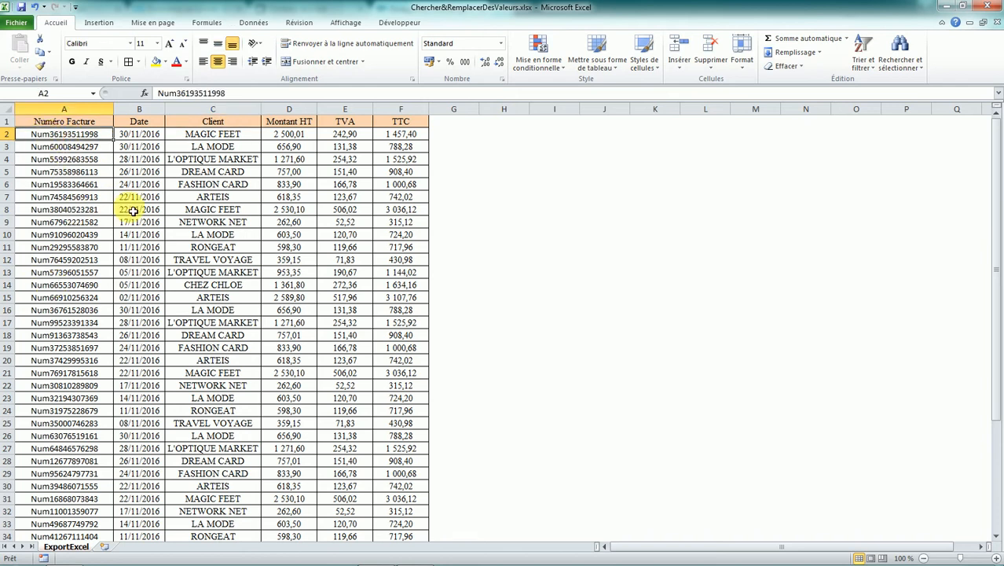
click(176, 92)
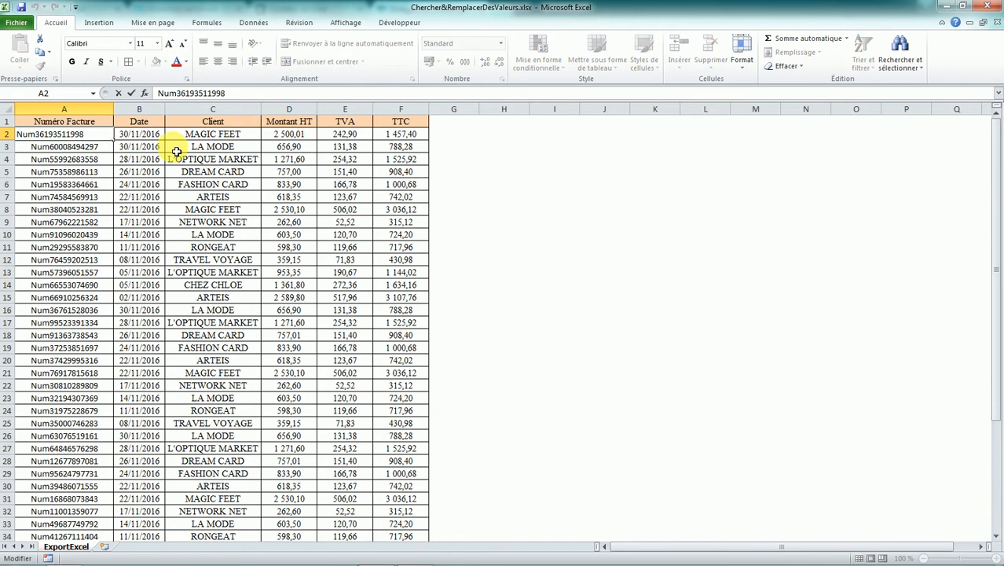
key(BackSpace)
key(BackSpace)
key(BackSpace)
key(Return)
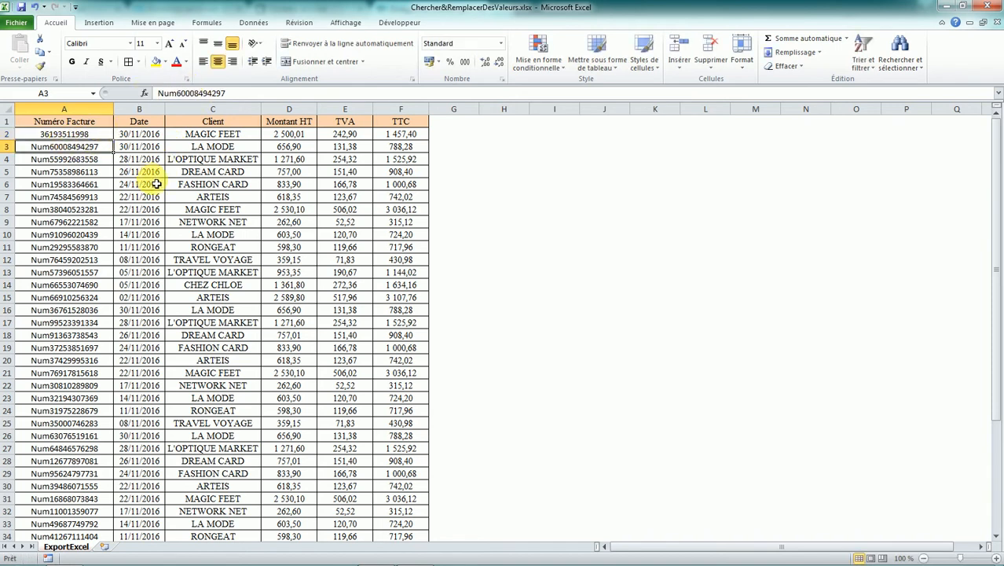
key(ctrl+z)
click(469, 263)
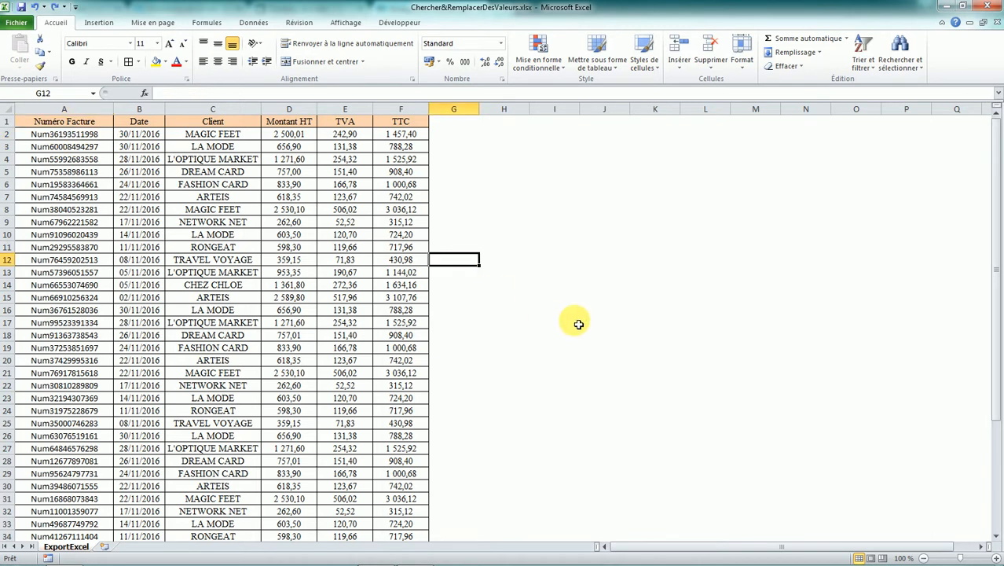
- Replace every "Num" in the sheet with nothing to strip the prefix from the invoice numbers
key(ctrl+h)
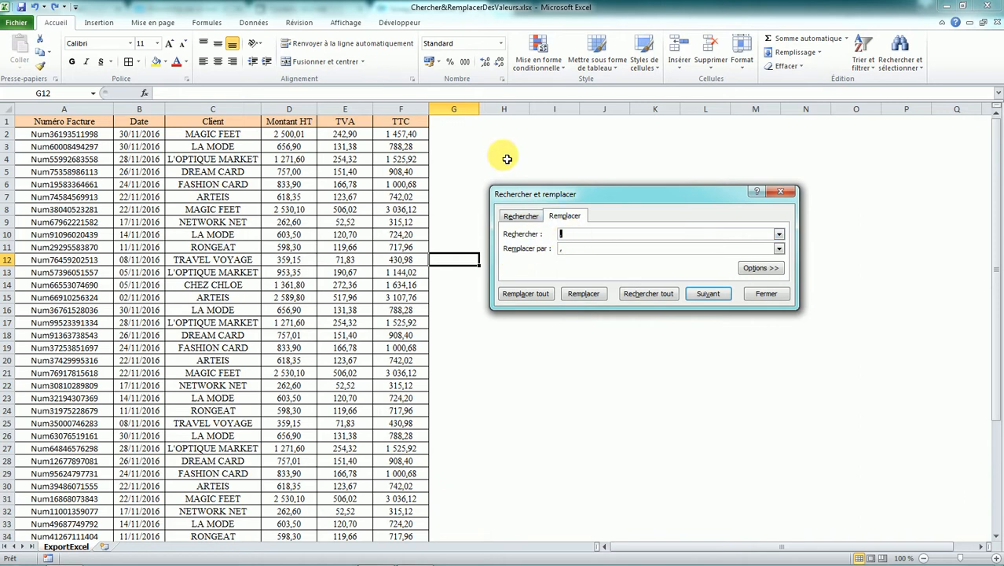
key(Caps_Lock)
text(Num)
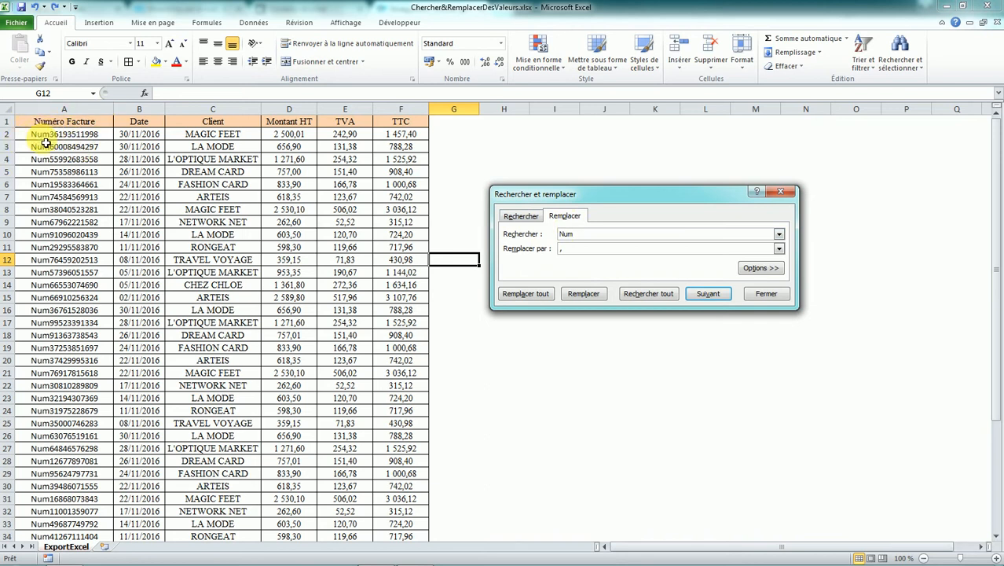
drag(600, 252, 523, 244)
key(BackSpace)
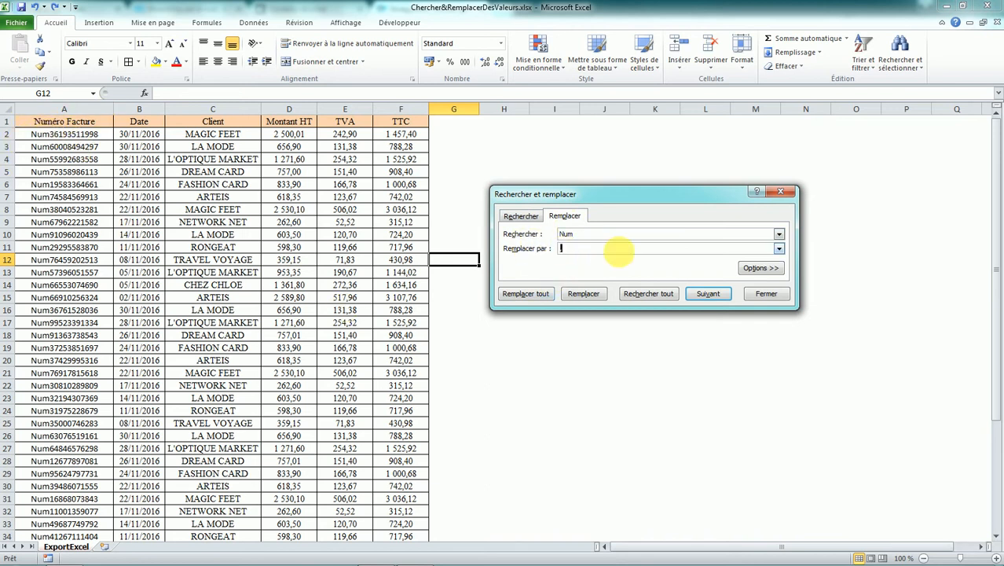
click(542, 295)
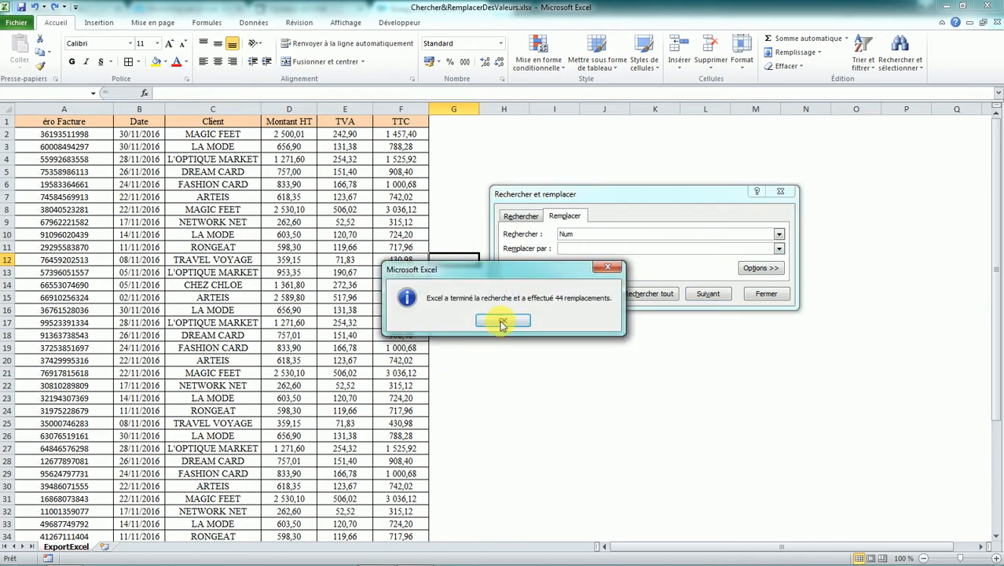
click(501, 322)
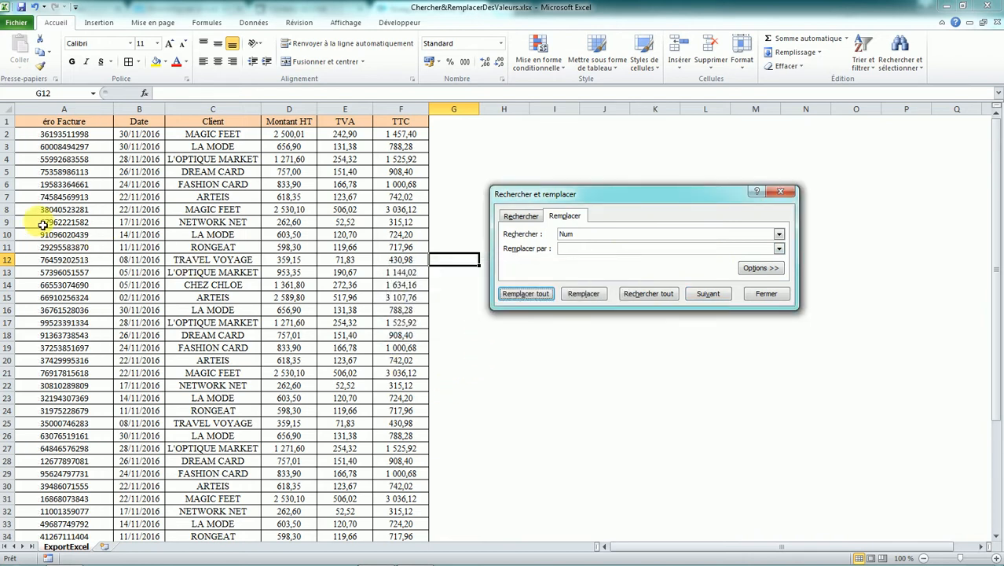
- Restore the header in A1 to "Numéro Facture" by adding the missing "Num" in front
click(76, 146)
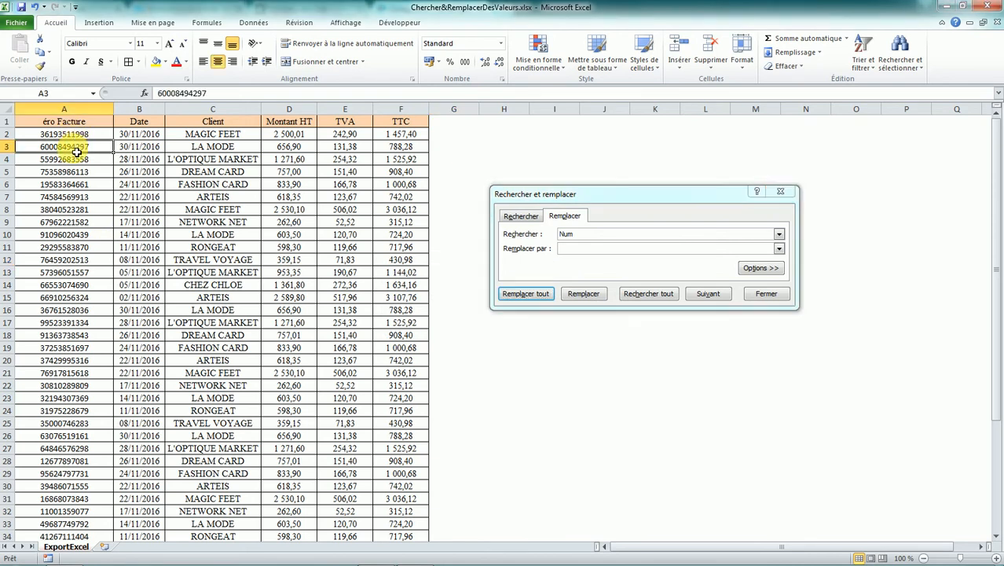
click(44, 125)
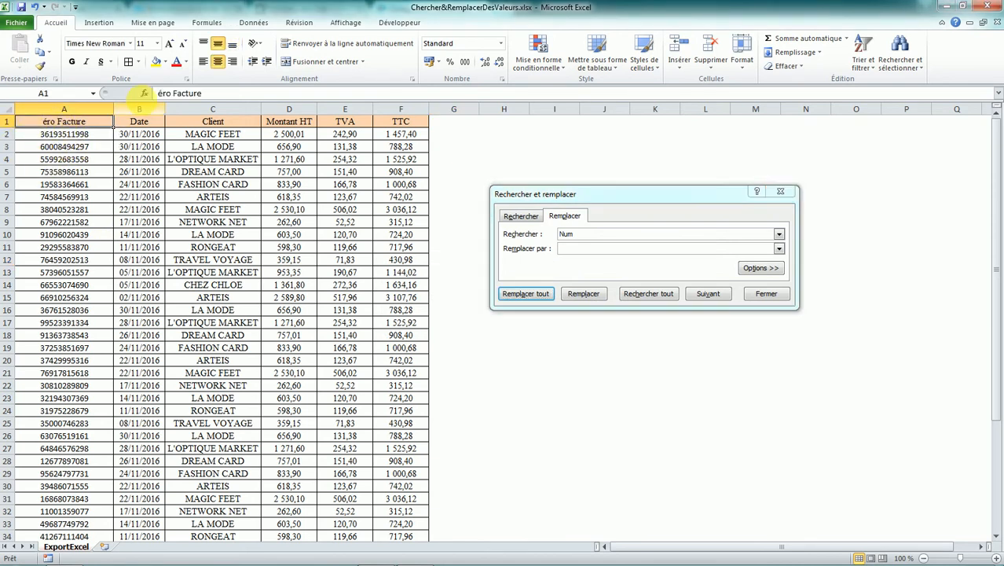
click(161, 93)
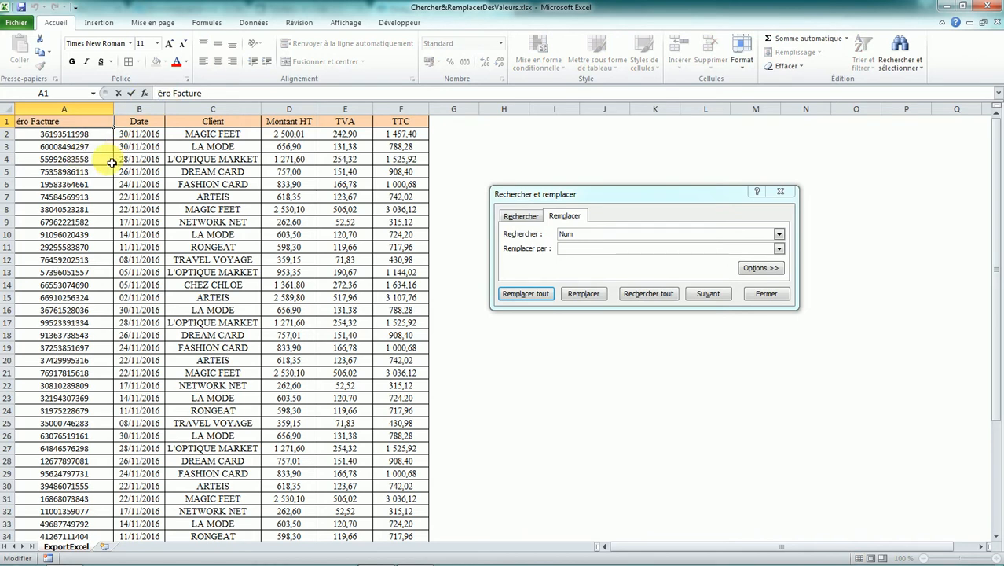
key(Return)
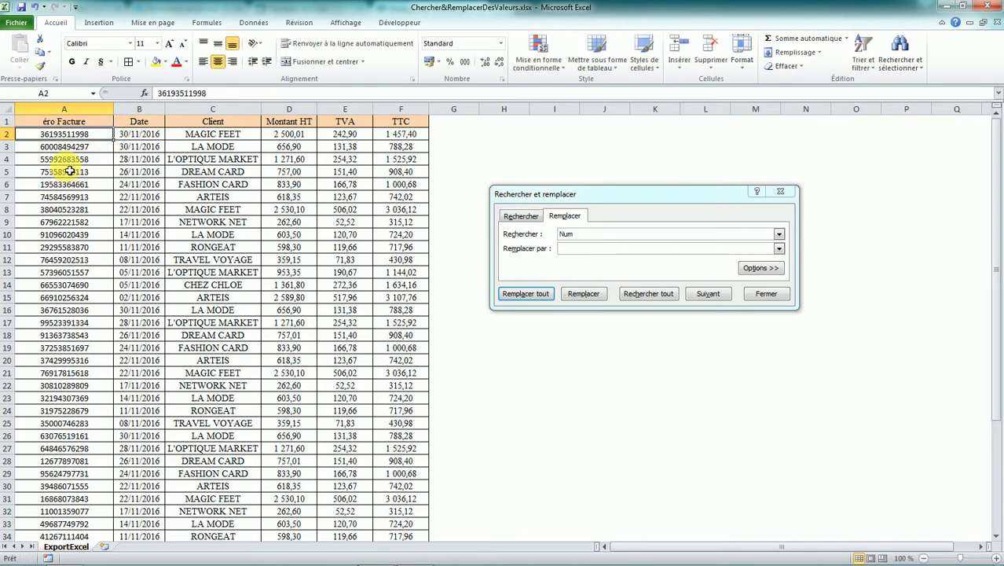
double_click(59, 124)
text(N)
key(Caps_Lock)
text(u)
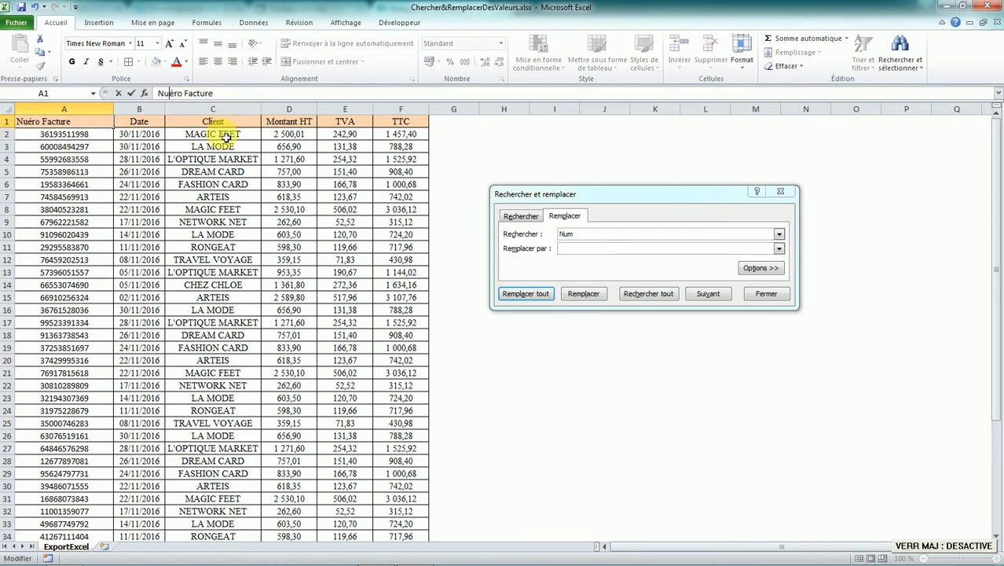
text(m)
key(Return)
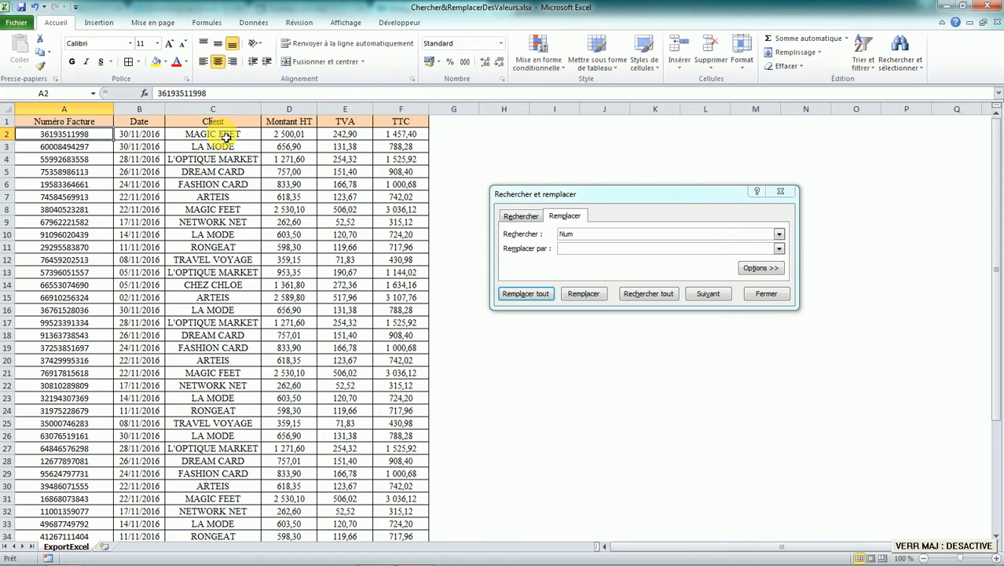
- Look over the invoice number column from the header to the last row, and close the find-and-replace dialog
scroll(99, 173, down, 5)
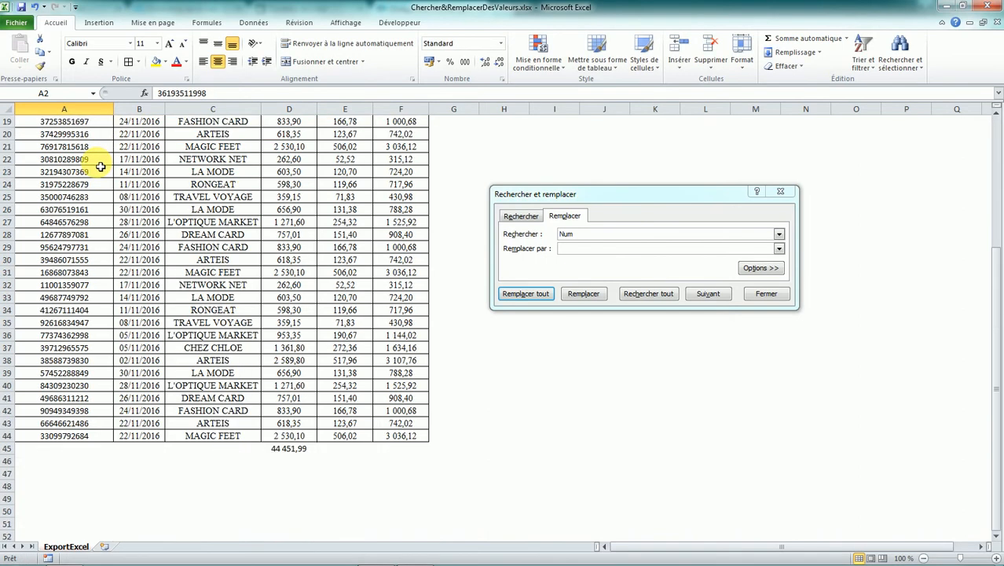
scroll(103, 211, up, 5)
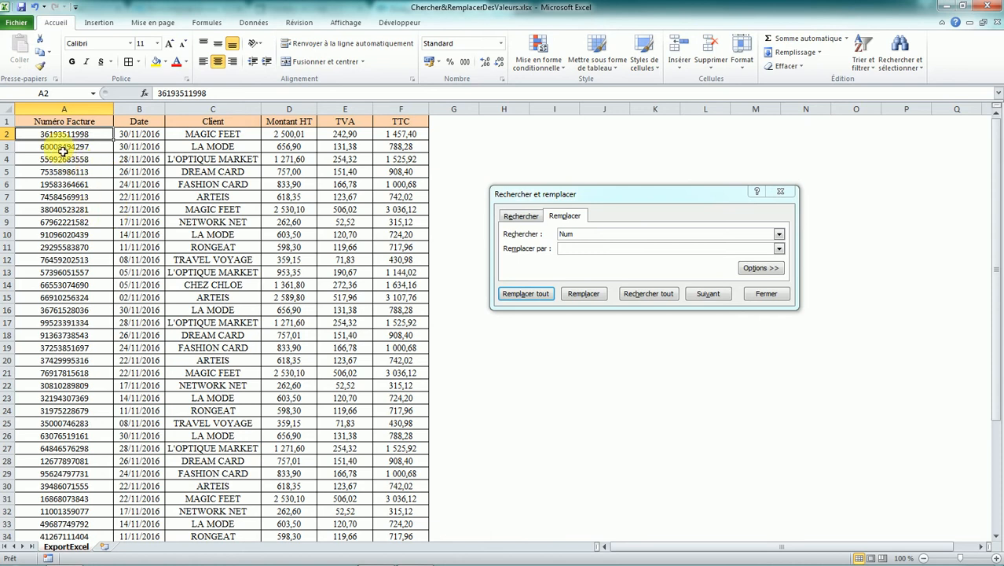
click(54, 124)
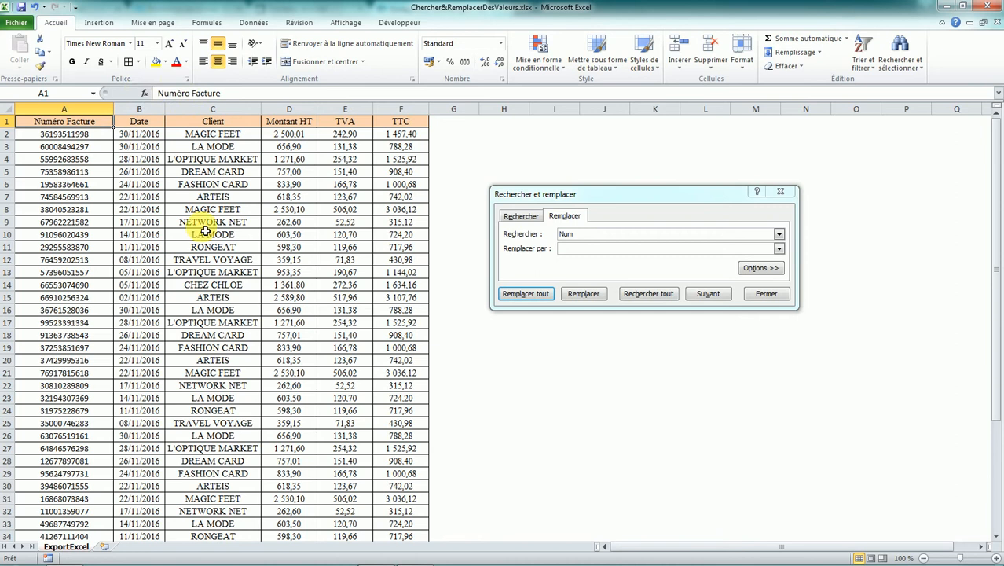
key(Down)
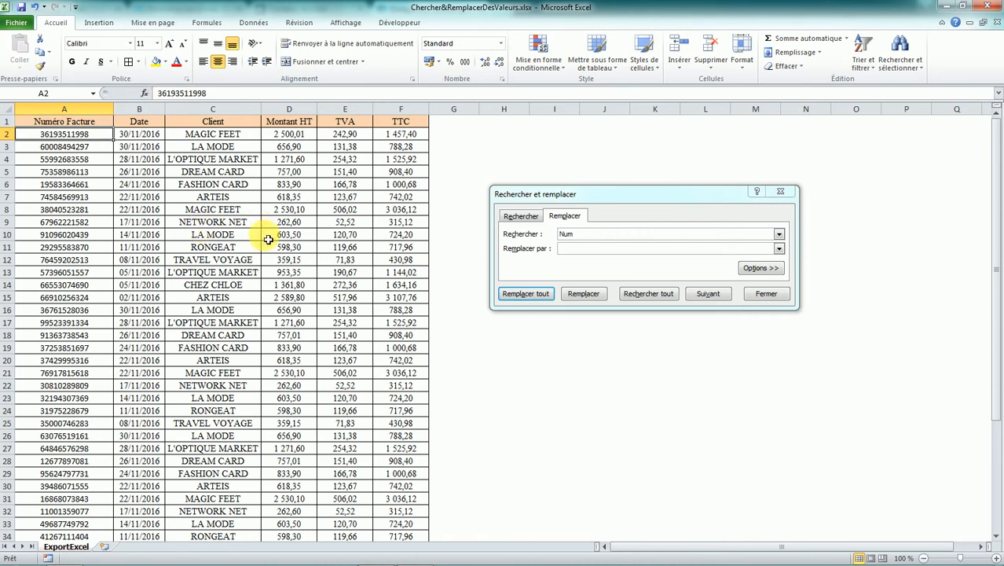
click(780, 191)
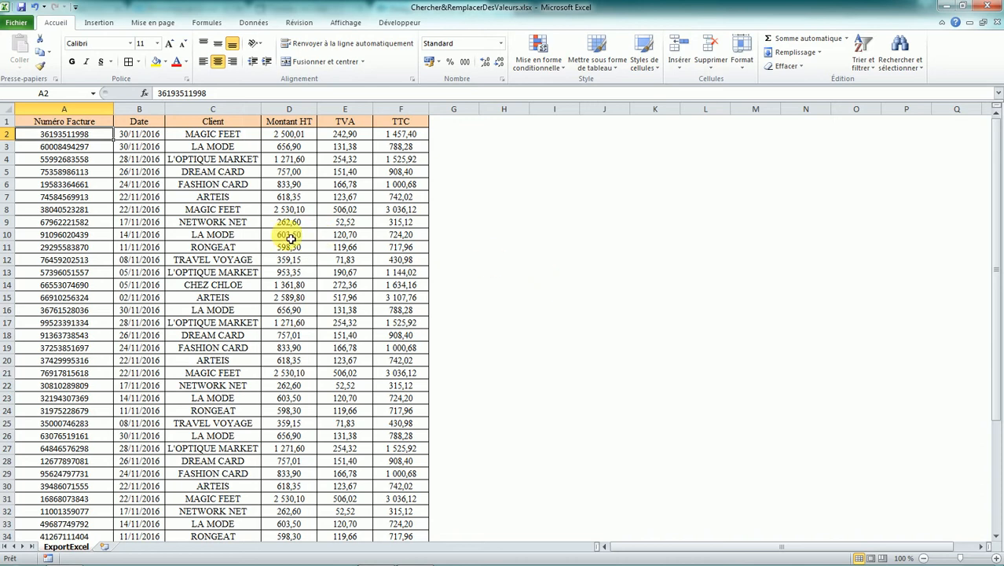
scroll(165, 216, down, 8)
scroll(170, 210, up, 8)
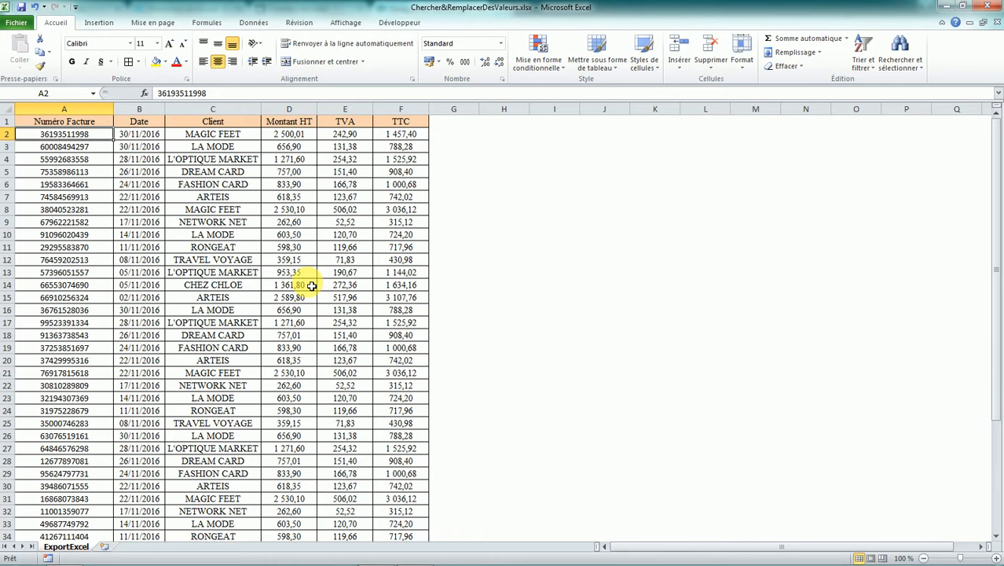
scroll(197, 219, down, 7)
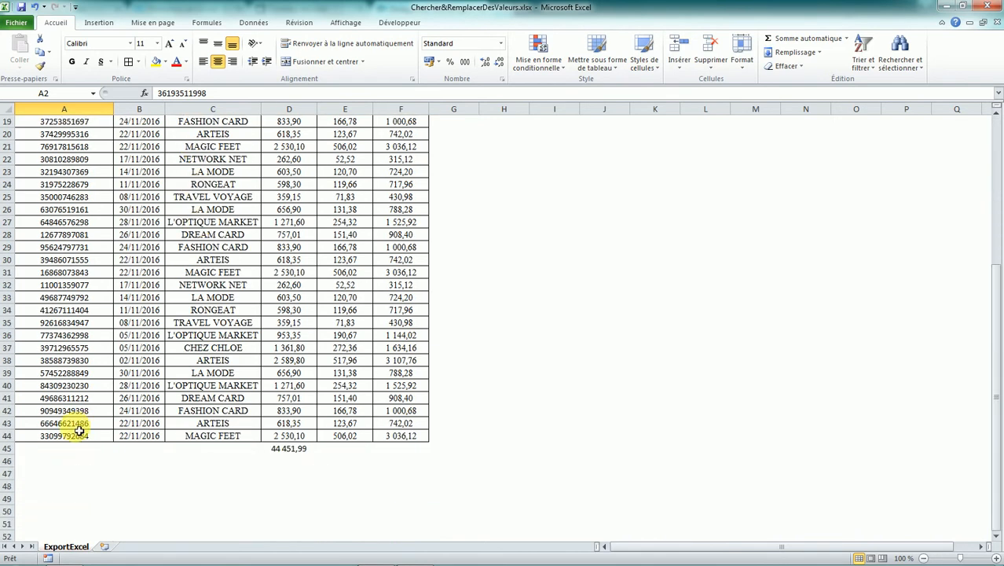
scroll(79, 426, up, 5)
scroll(81, 431, up, 2)
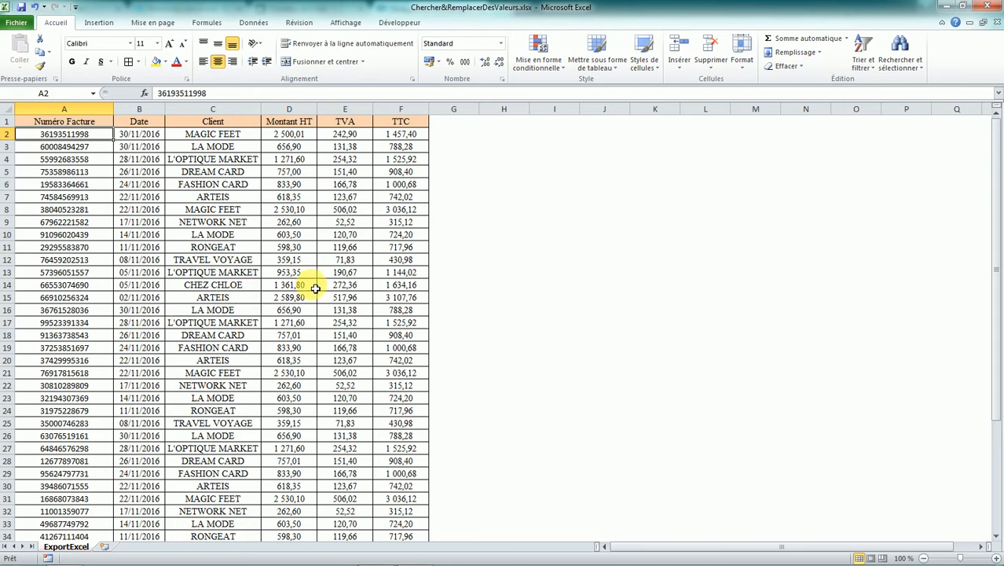
- Search the sheet for the invoice number in A39, and search again with an extra 7 appended to it
key(ctrl+f)
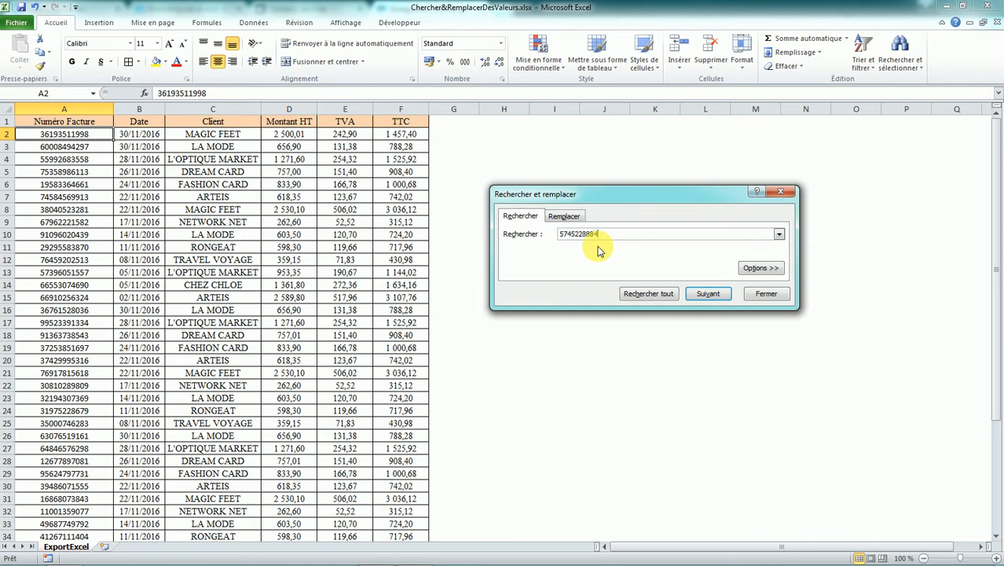
click(707, 293)
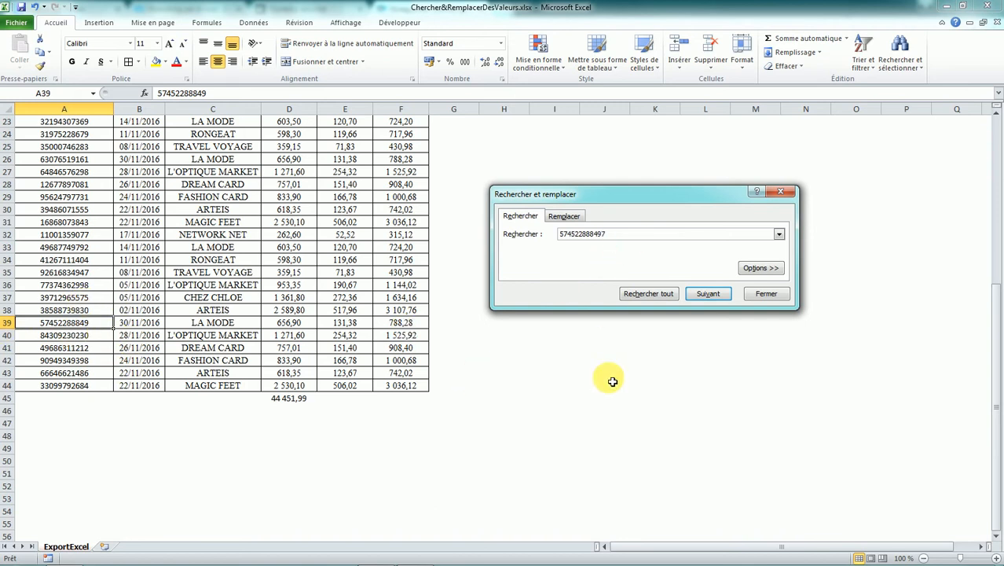
click(708, 293)
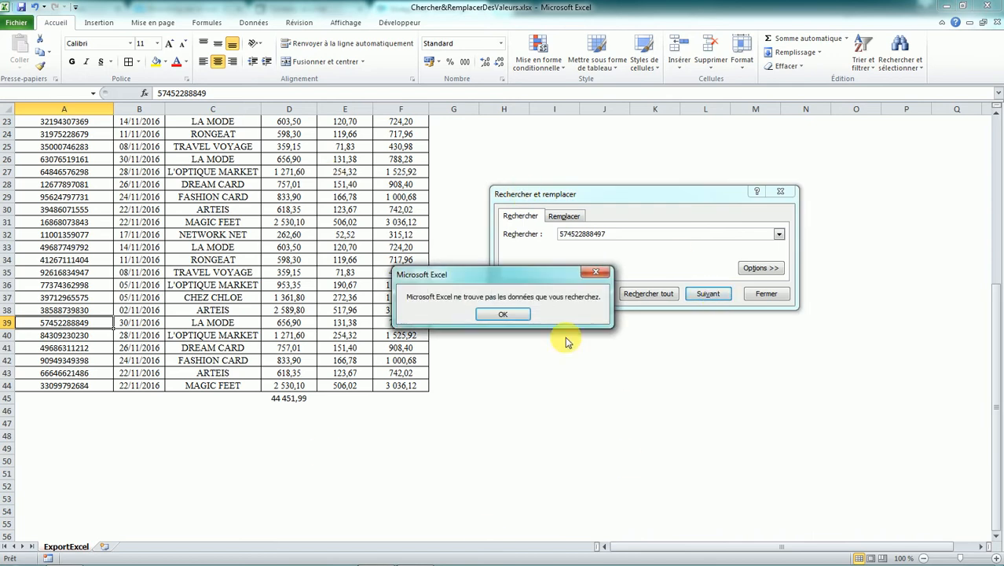
click(509, 314)
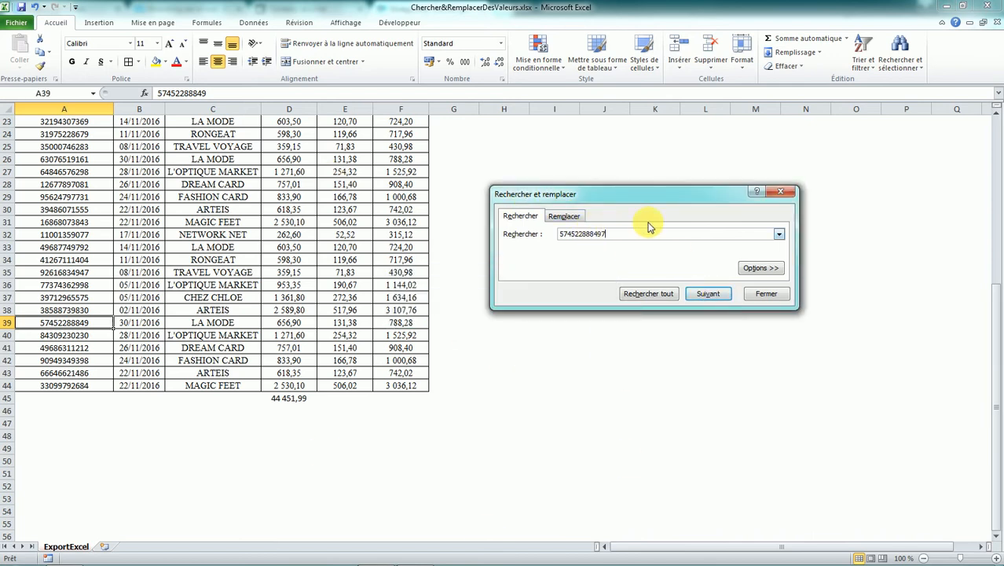
click(565, 215)
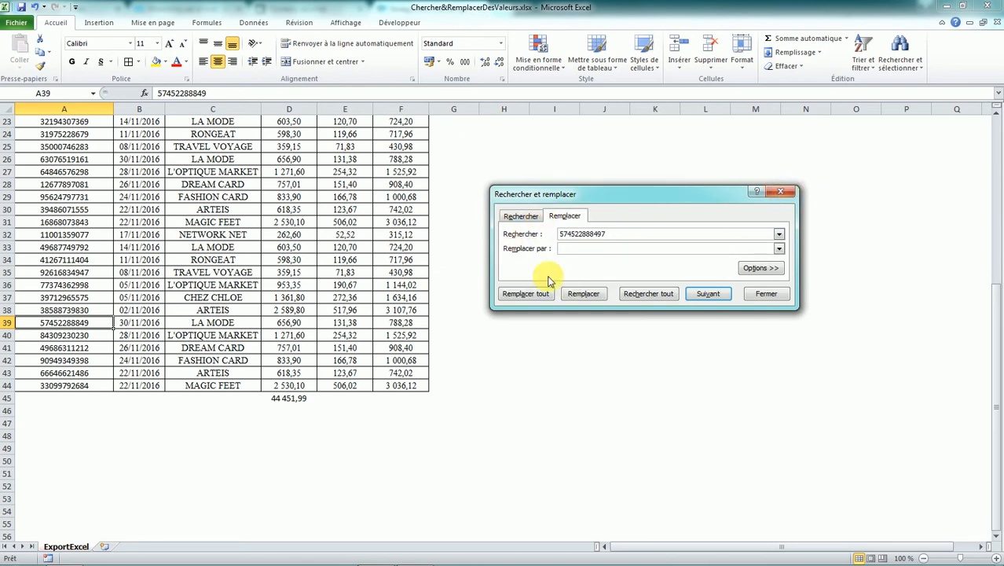
click(520, 216)
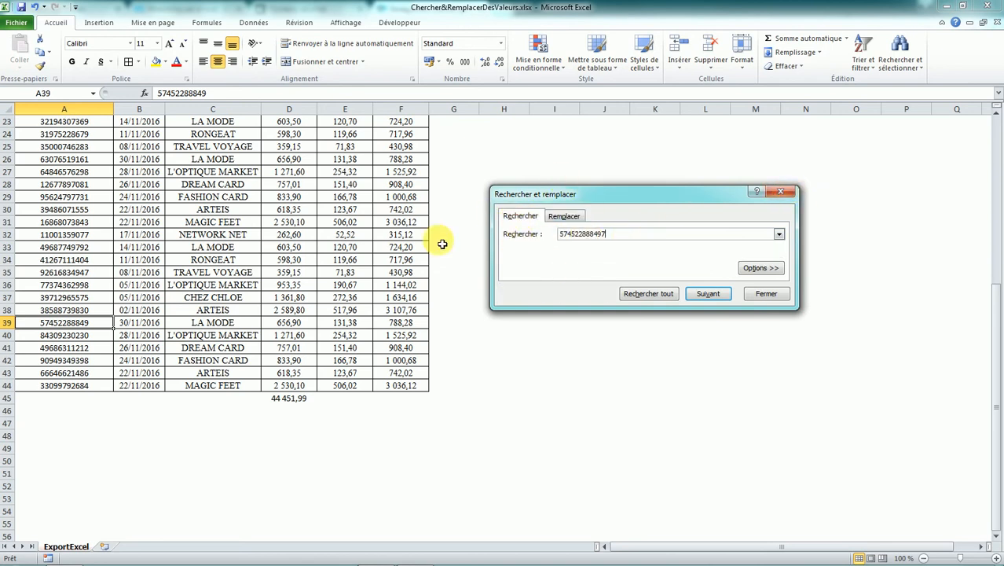
click(569, 218)
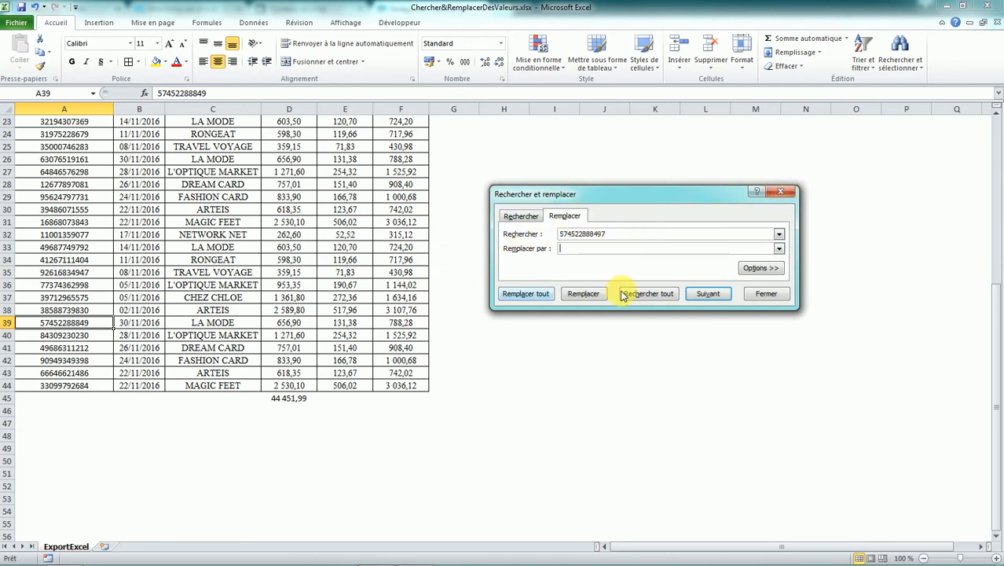
click(520, 216)
- Try to replace all occurrences of "WWWWWWWWW" in the sheet with 111111111
click(559, 216)
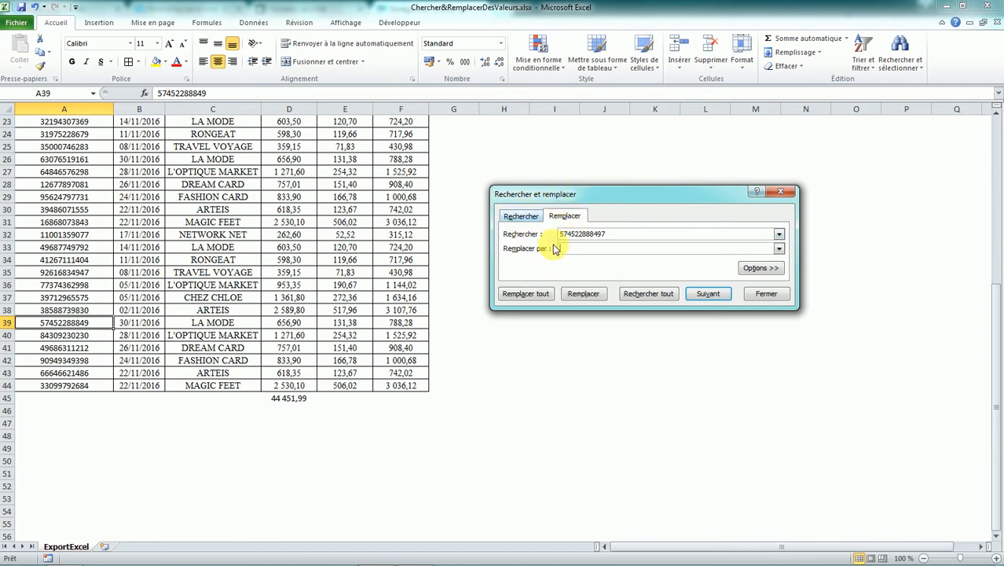
drag(609, 234, 520, 234)
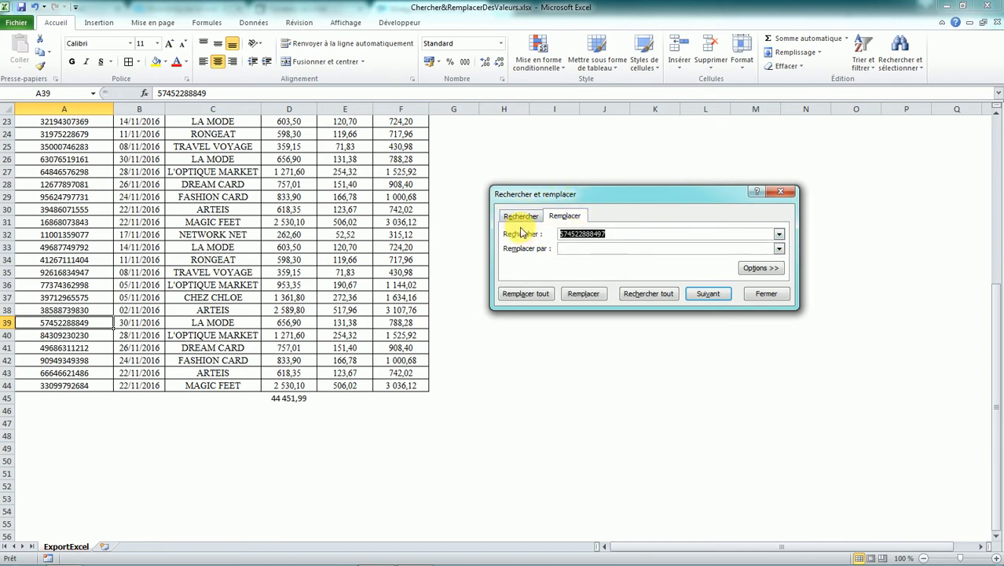
key(BackSpace)
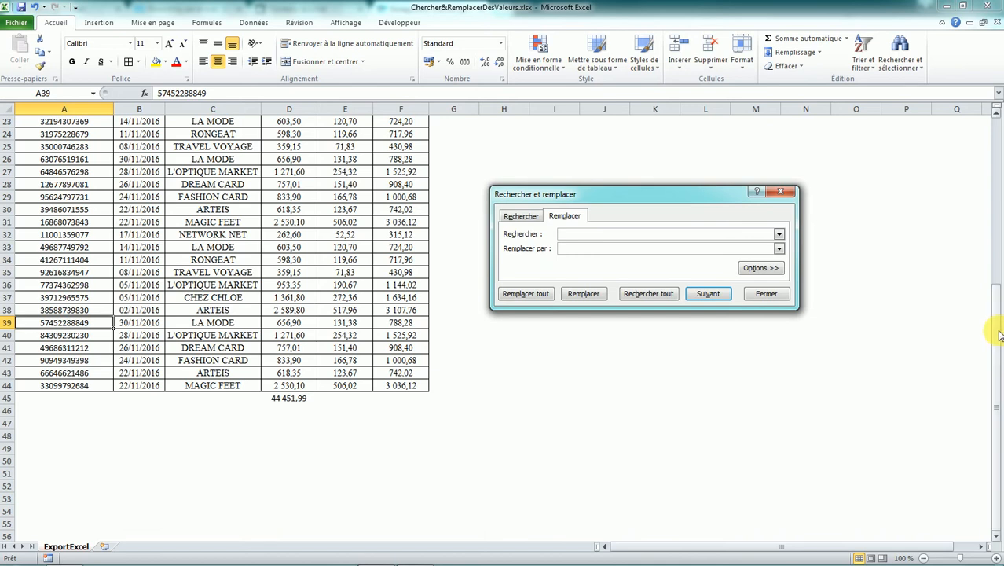
drag(996, 329, 996, 263)
click(580, 238)
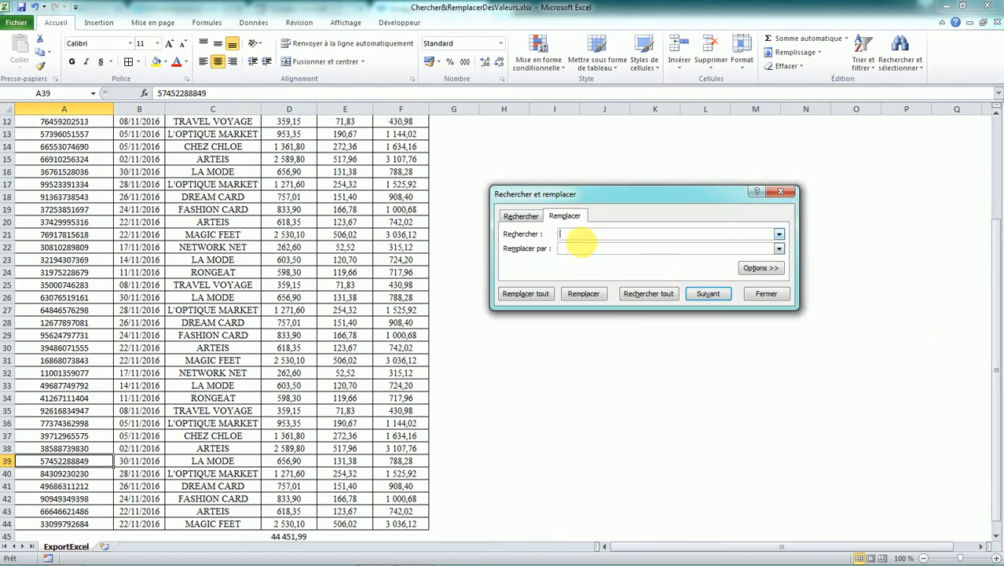
key(Caps_Lock)
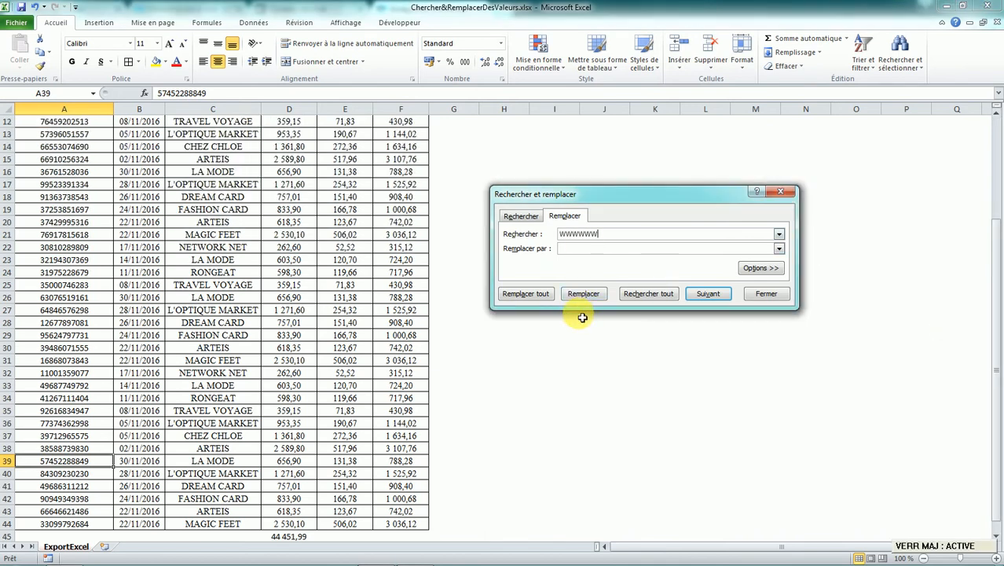
key(Caps_Lock)
click(580, 248)
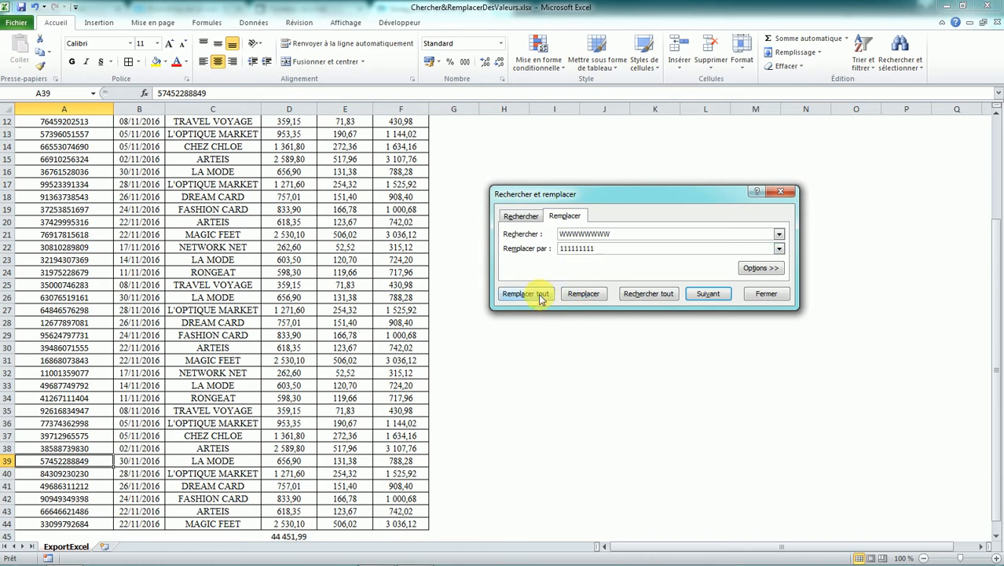
click(537, 294)
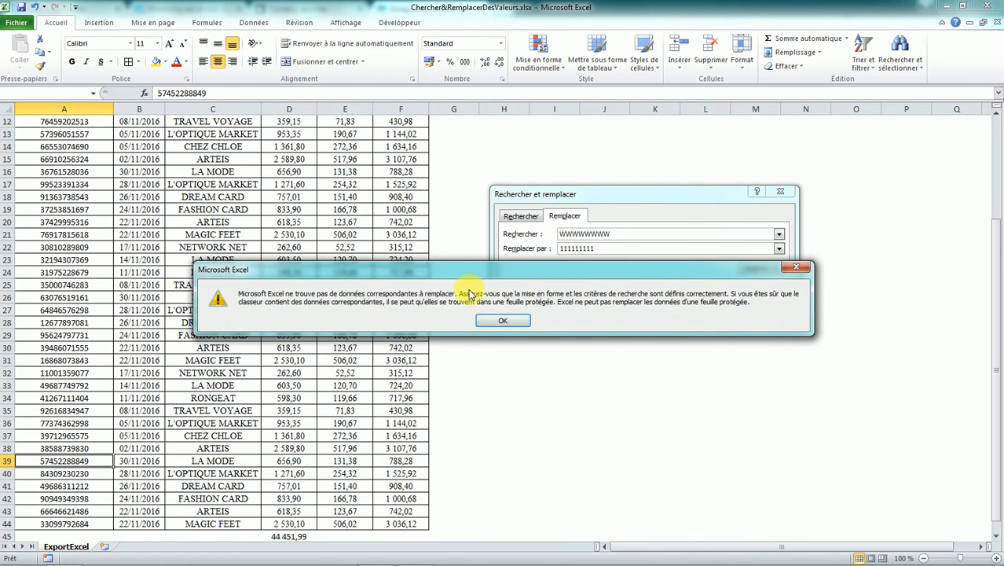
click(510, 324)
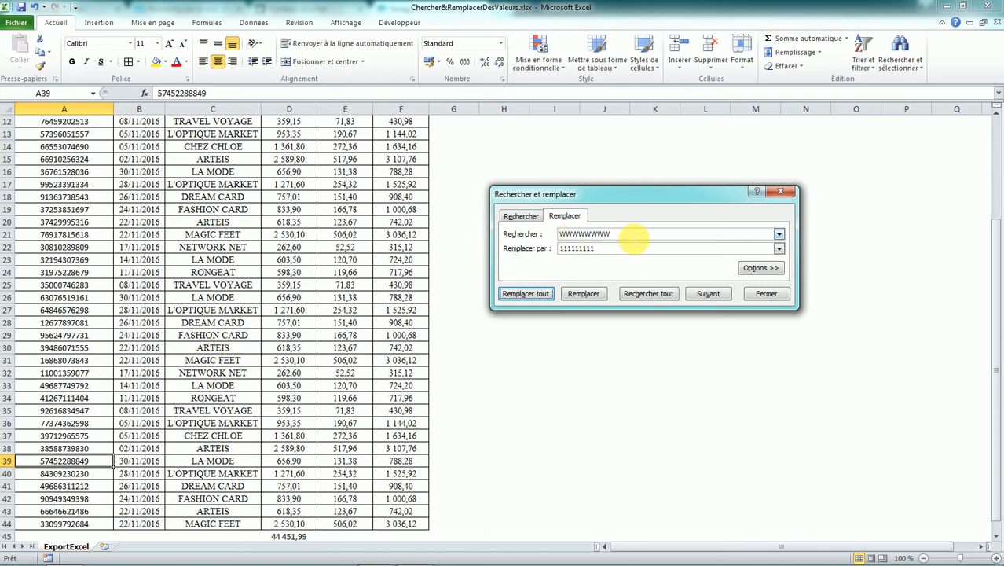
- Replace all occurrences of "e" in the sheet with "LABRANCHE", and close the find-and-replace dialog
drag(633, 236, 525, 232)
text(e)
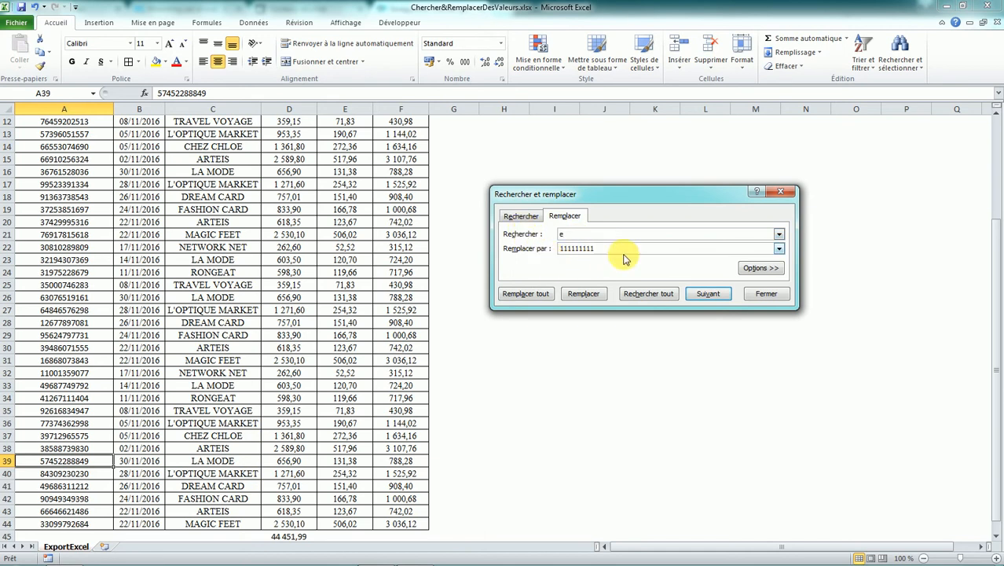
drag(624, 253, 541, 253)
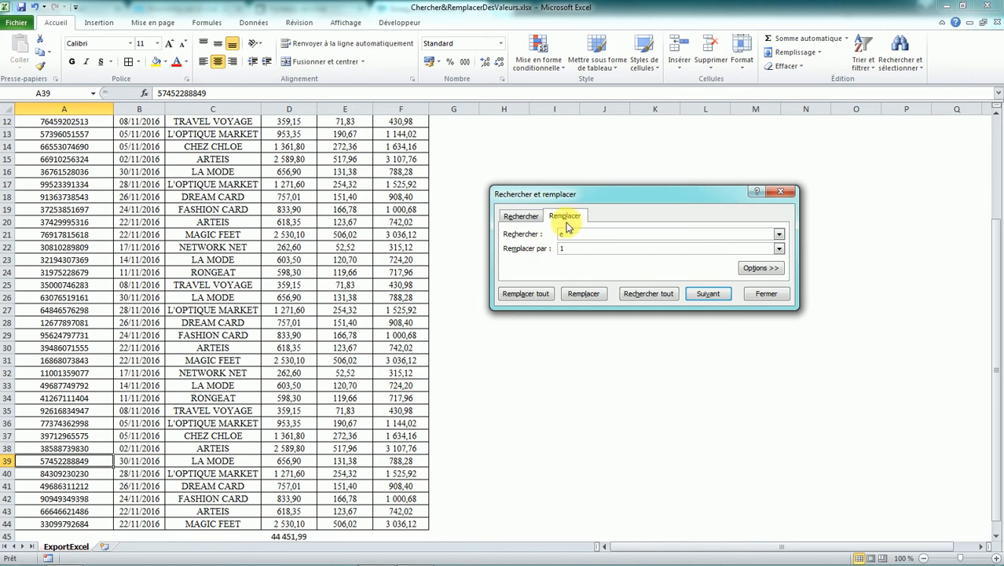
key(Caps_Lock)
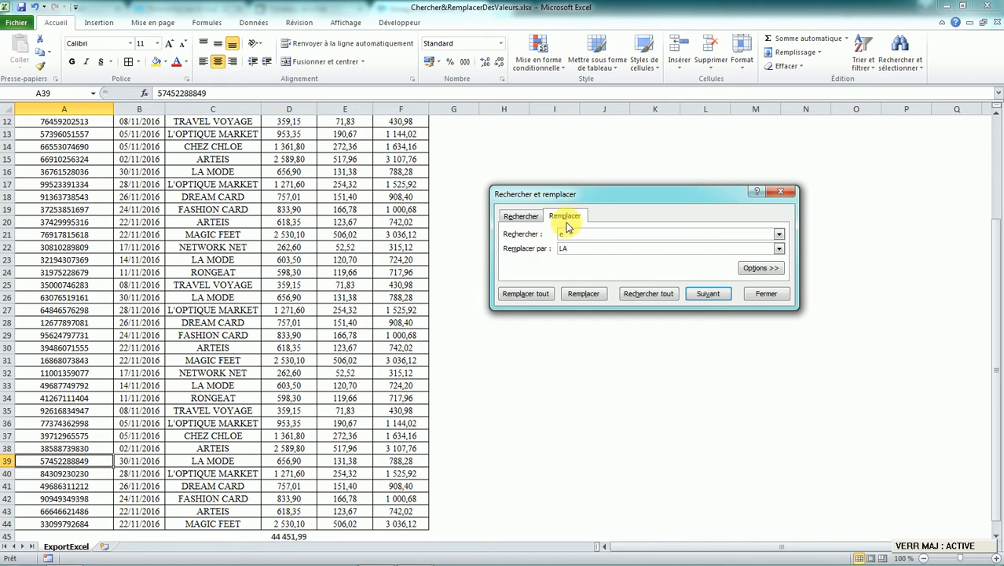
text(LABRANC)
key(Caps_Lock)
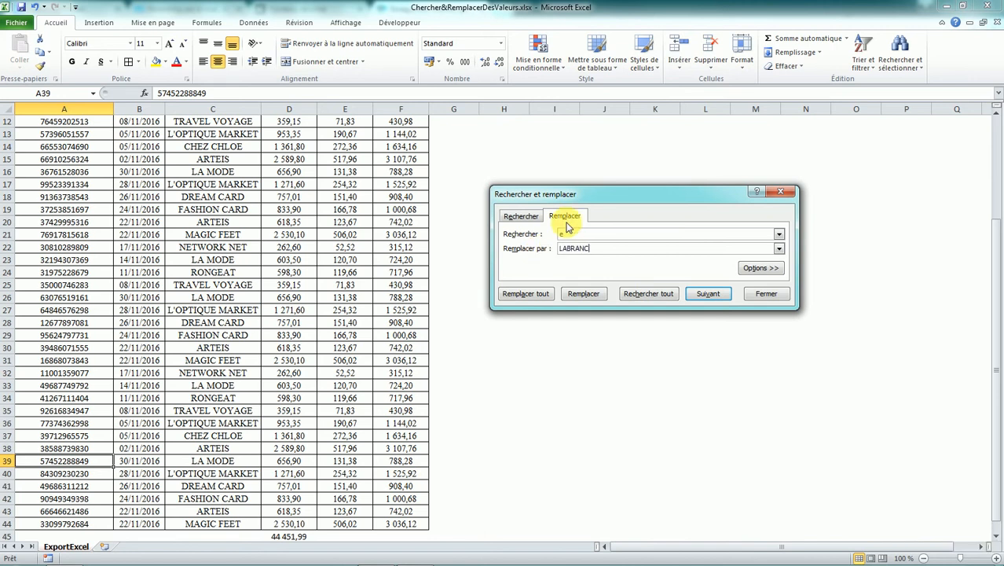
key(Caps_Lock)
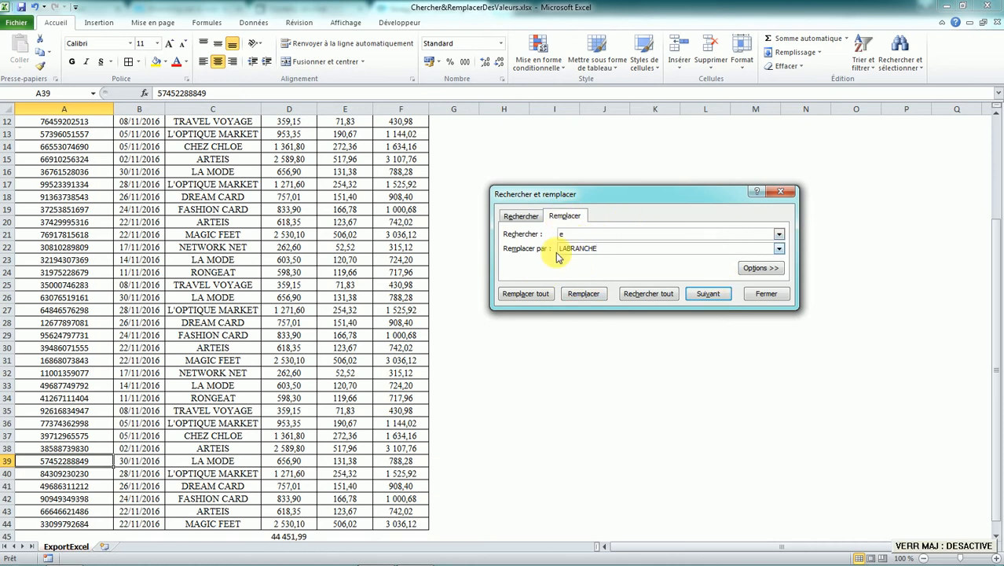
click(526, 293)
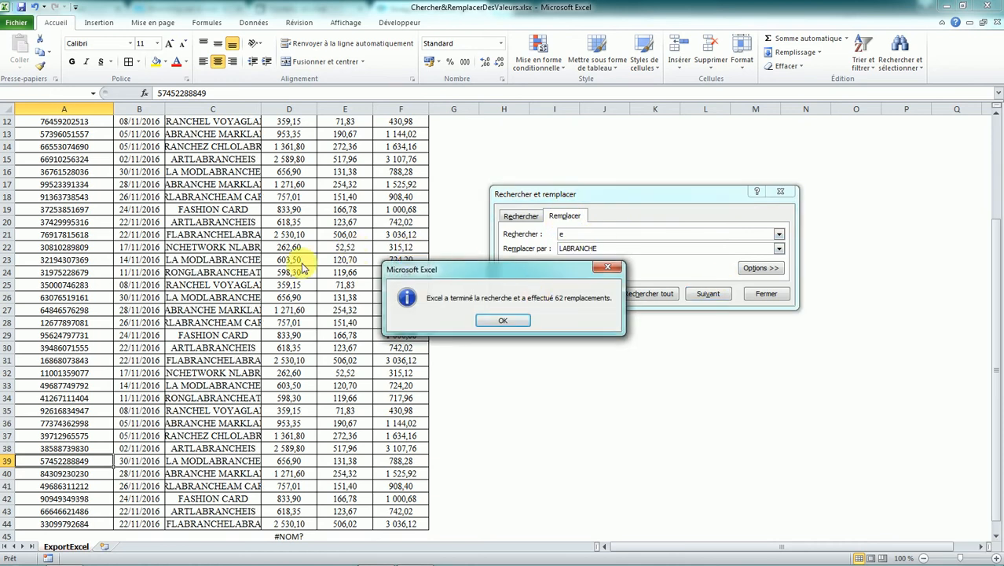
click(493, 319)
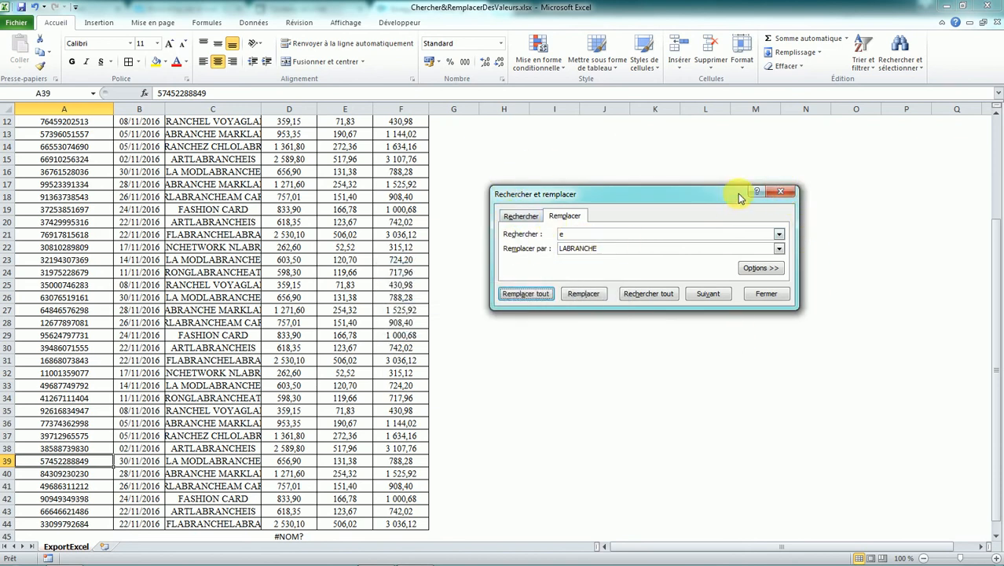
click(779, 190)
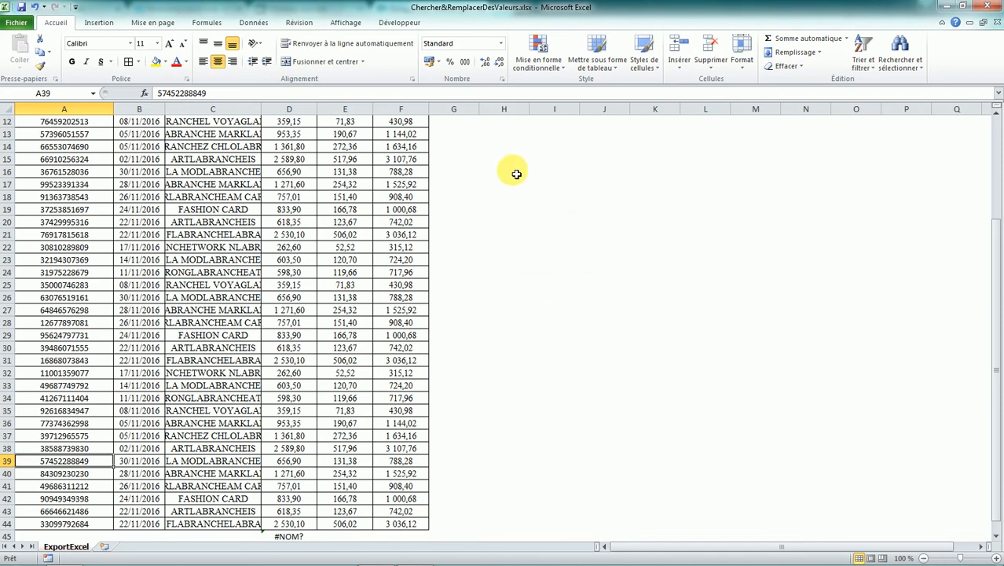
- Replace "a" with 1 in cell C2 only using a single replacement, check that cell's content, and close the find-and-replace dialog
scroll(497, 190, up, 4)
click(208, 135)
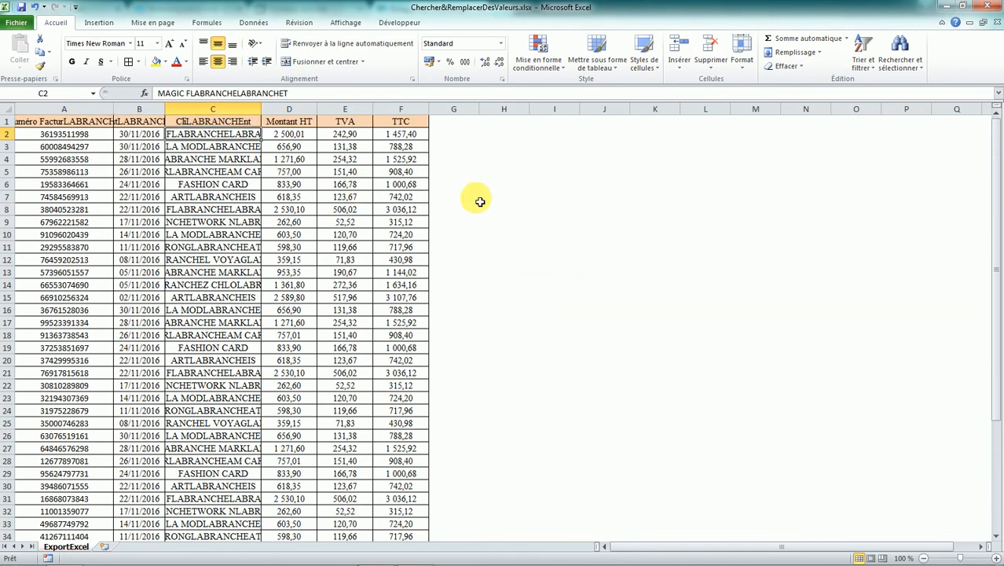
key(ctrl+h)
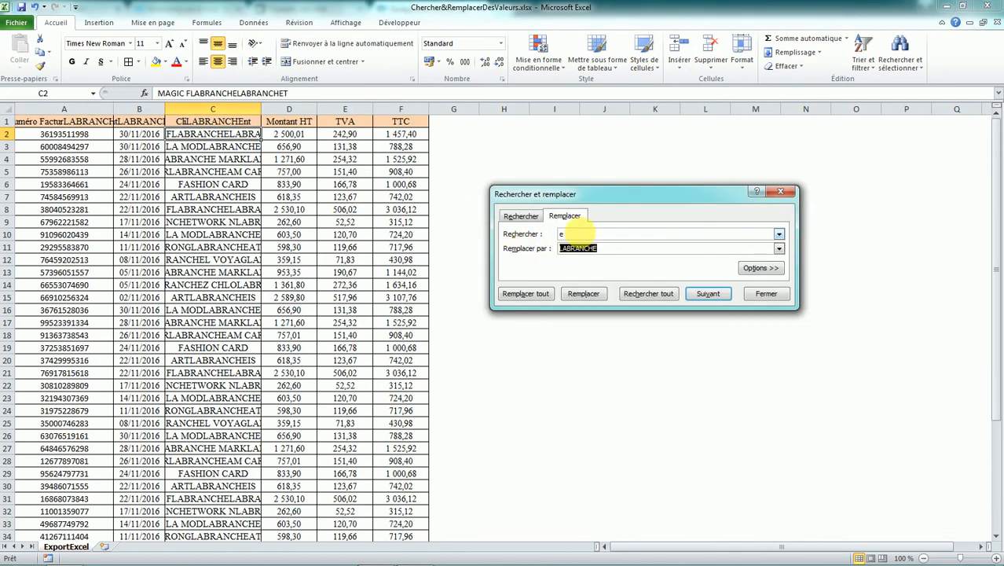
drag(583, 236, 545, 236)
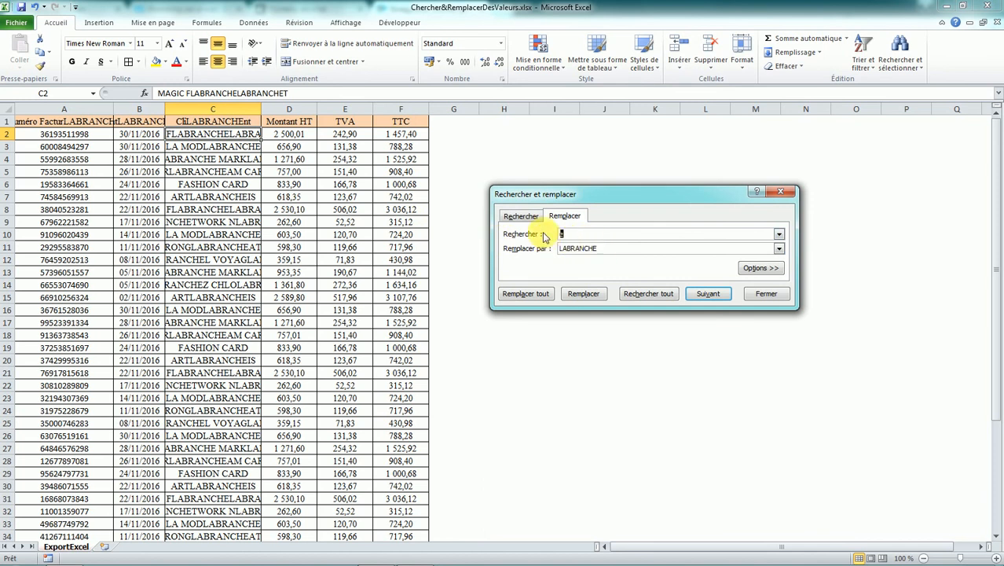
key(Caps_Lock)
text(A)
drag(612, 250, 518, 236)
text(1)
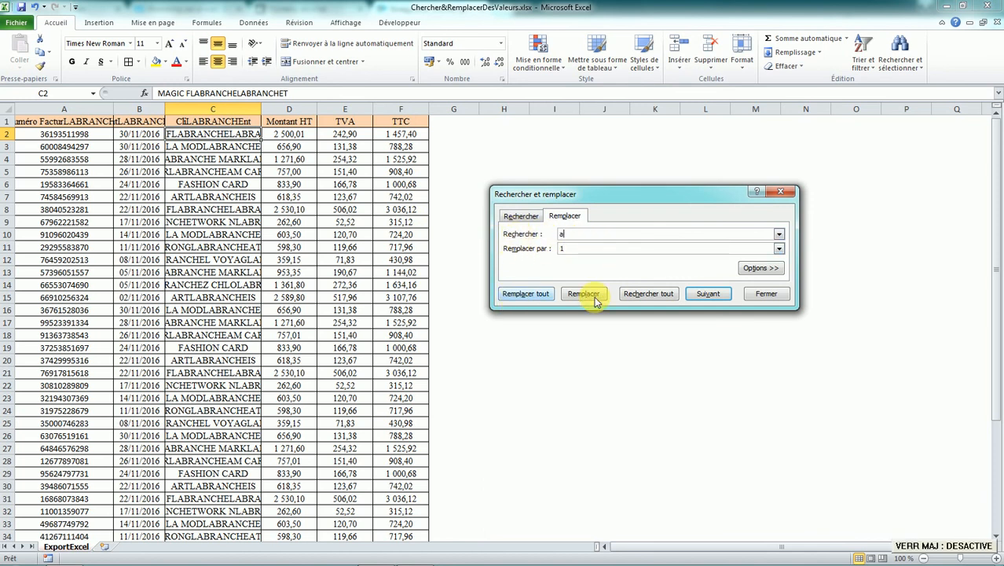
click(585, 293)
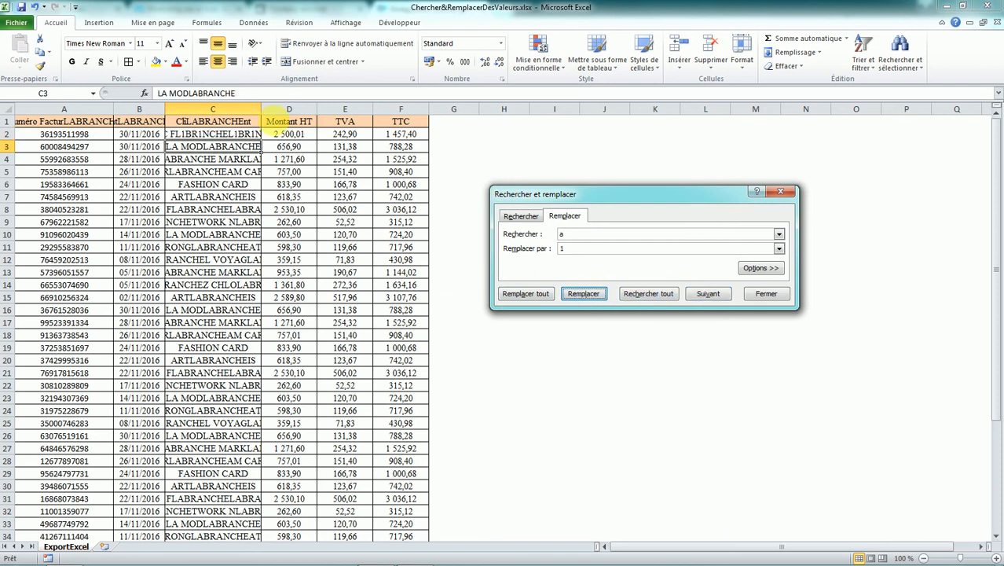
click(217, 135)
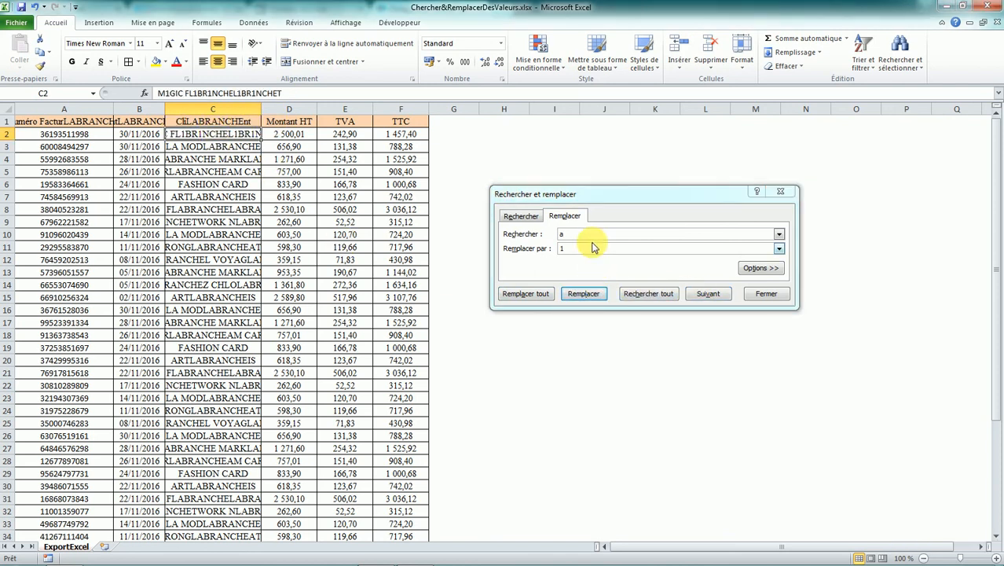
click(778, 194)
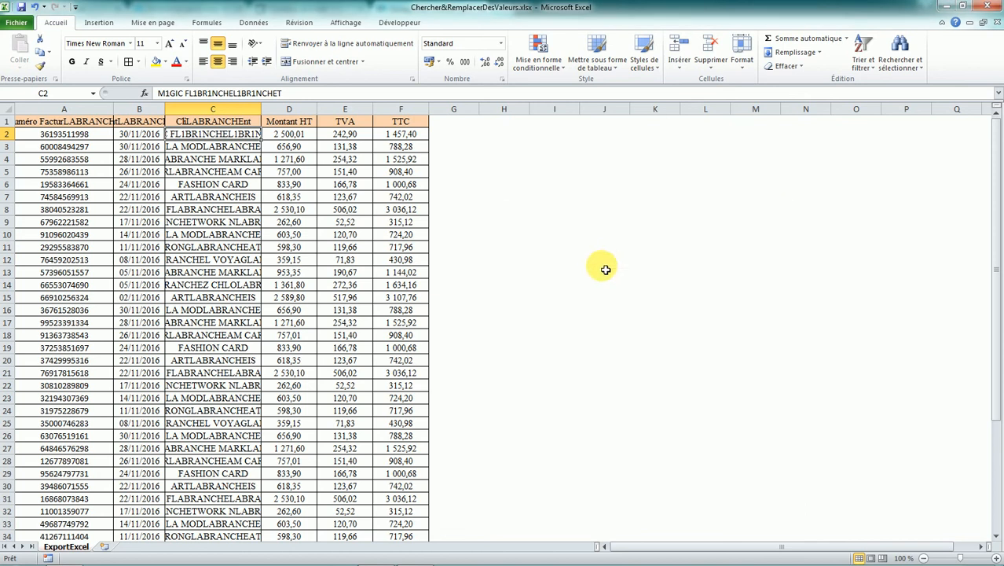
click(604, 262)
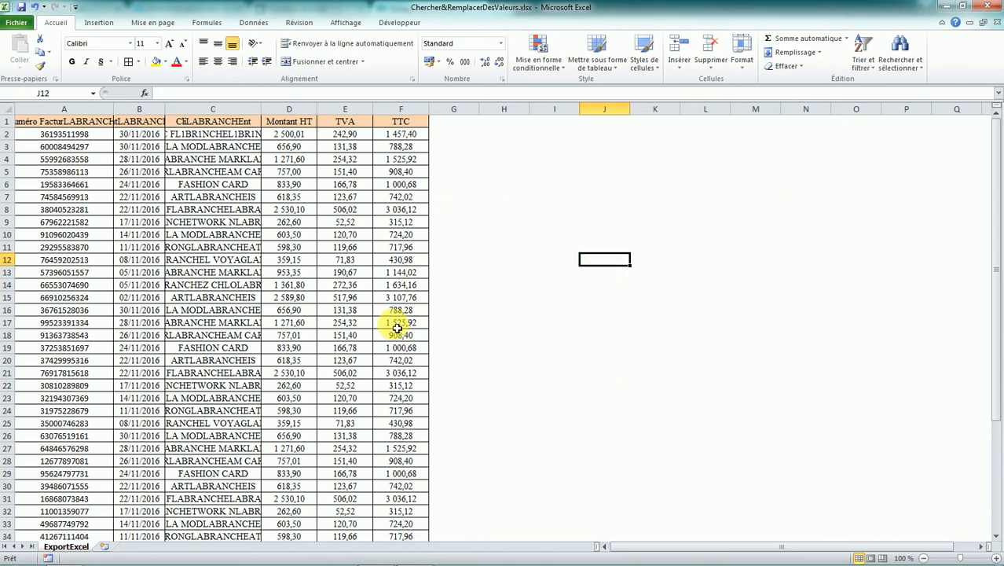